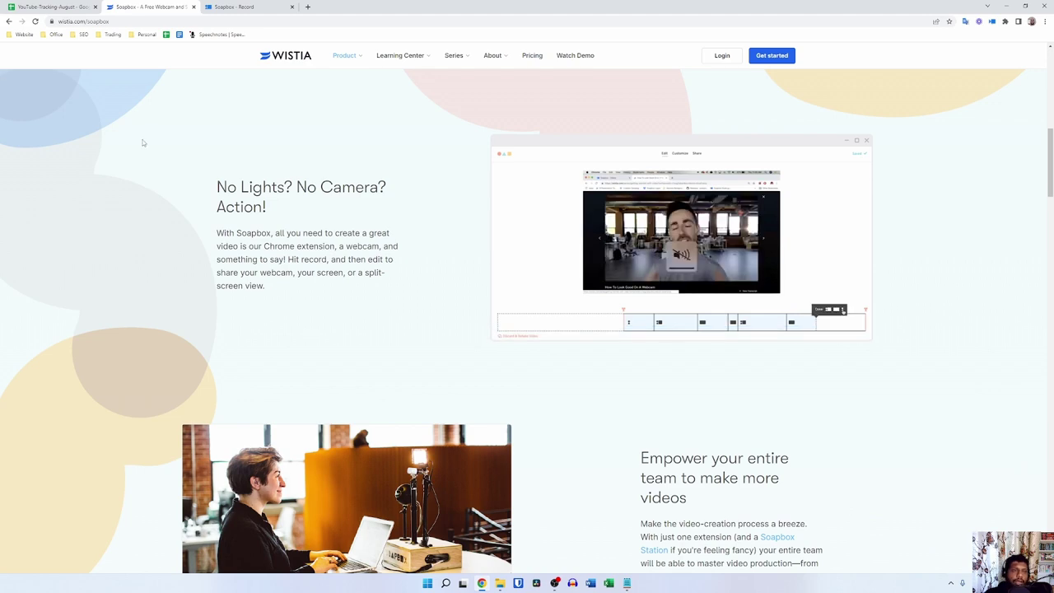
Step: Skim down the Soapbox product page, return to the top, and highlight the headline's start
scroll(157, 207, "down", 12)
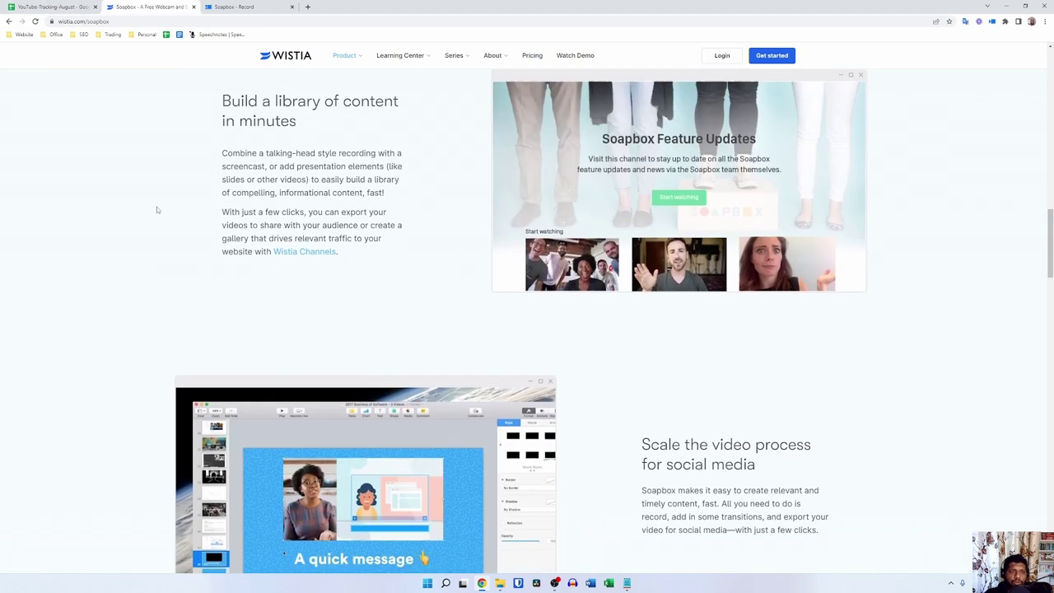
scroll(28, 74, "down", 15)
scroll(199, 142, "up", 6)
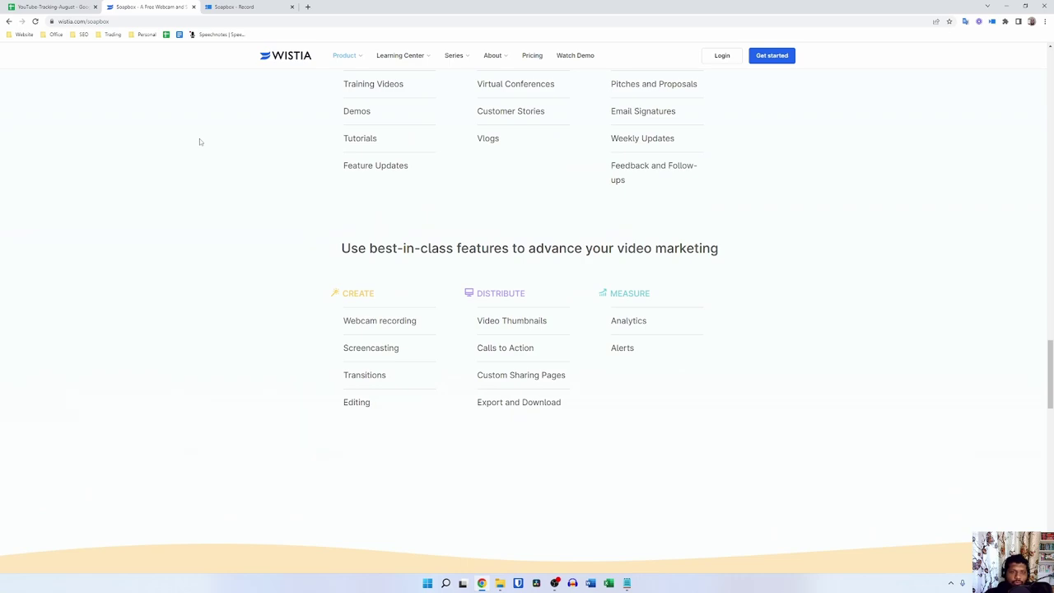
scroll(199, 142, "up", 15)
scroll(252, 121, "up", 6)
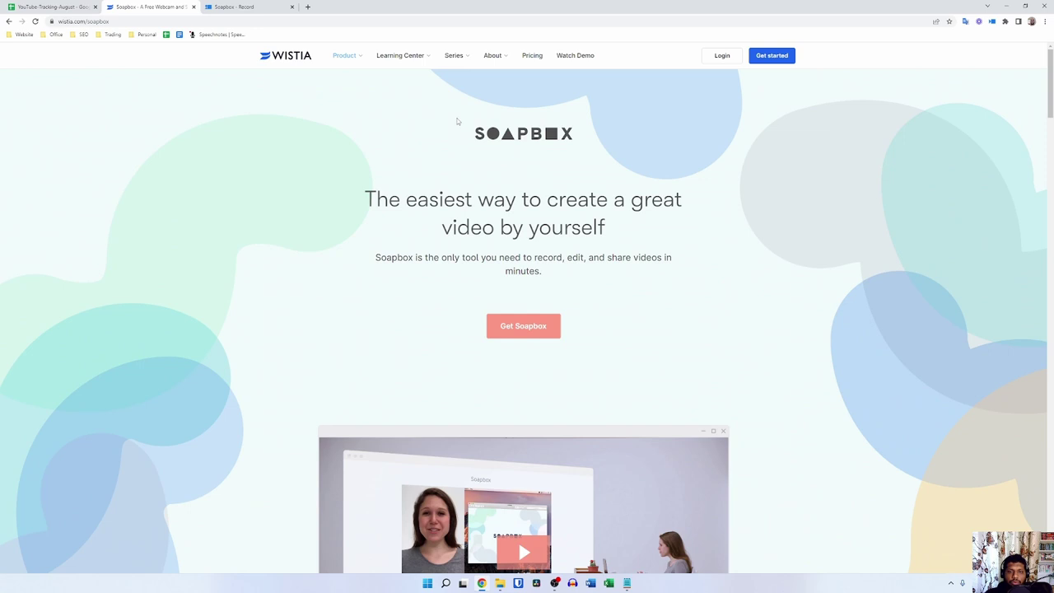
left_click_drag(458, 121, 614, 154)
left_click(615, 127)
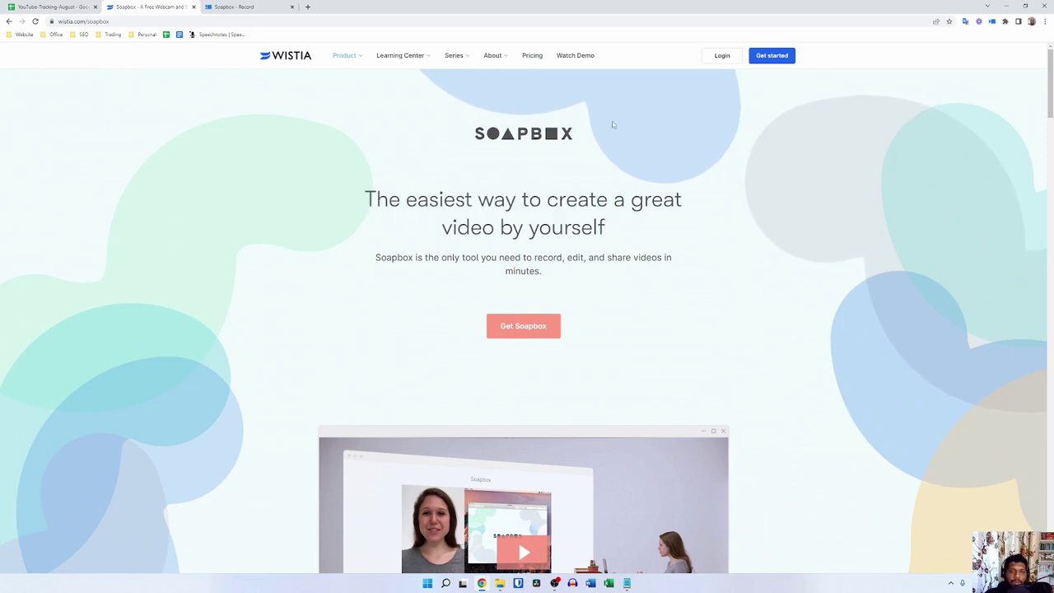
left_click_drag(683, 201, 454, 186)
left_click_drag(305, 189, 627, 242)
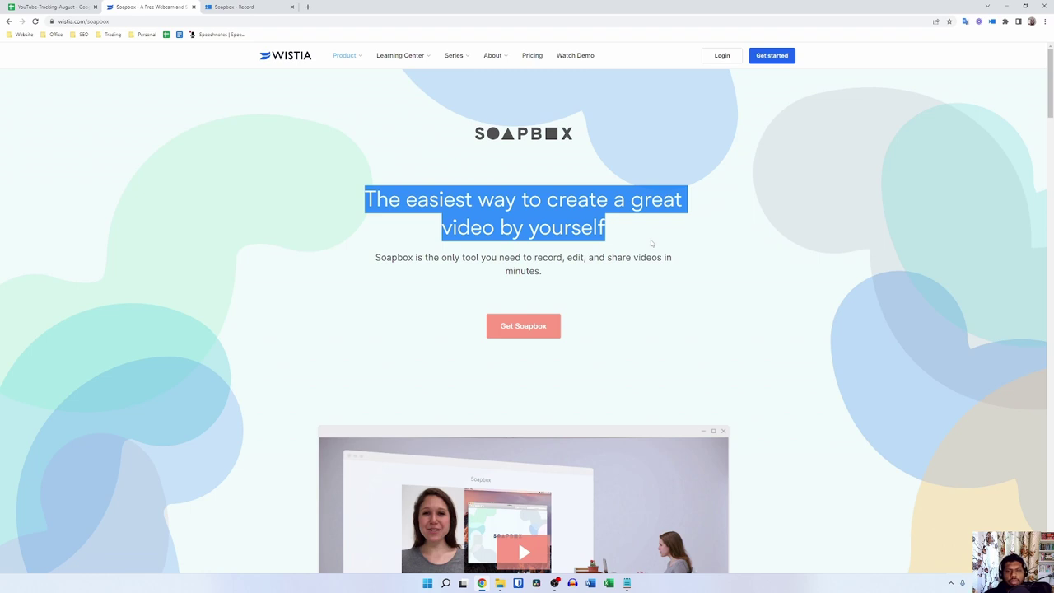
scroll(165, 307, "down", 3)
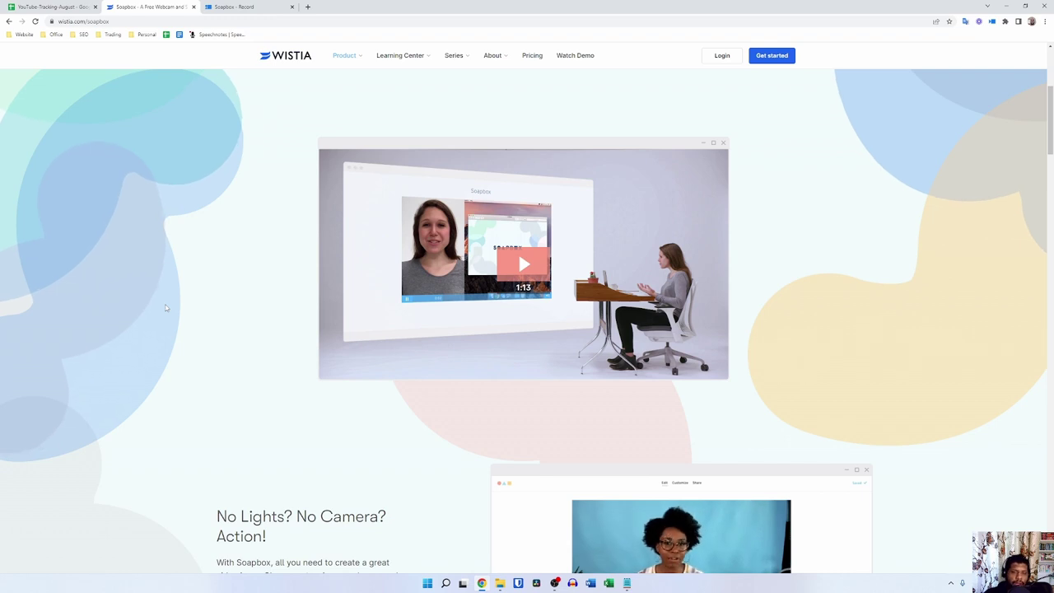
scroll(165, 307, "down", 2)
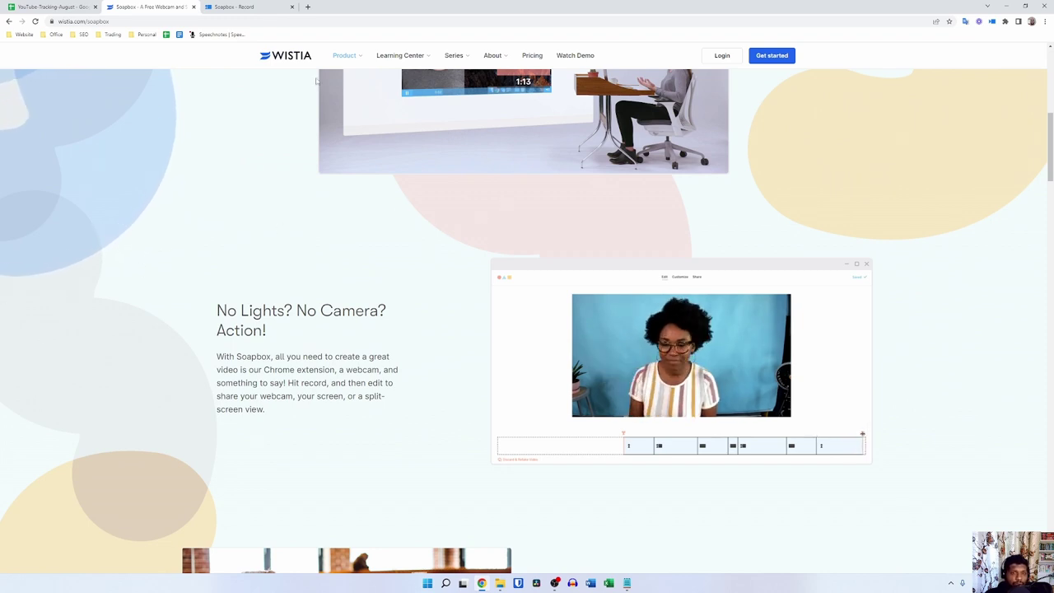
scroll(315, 80, "up", 2)
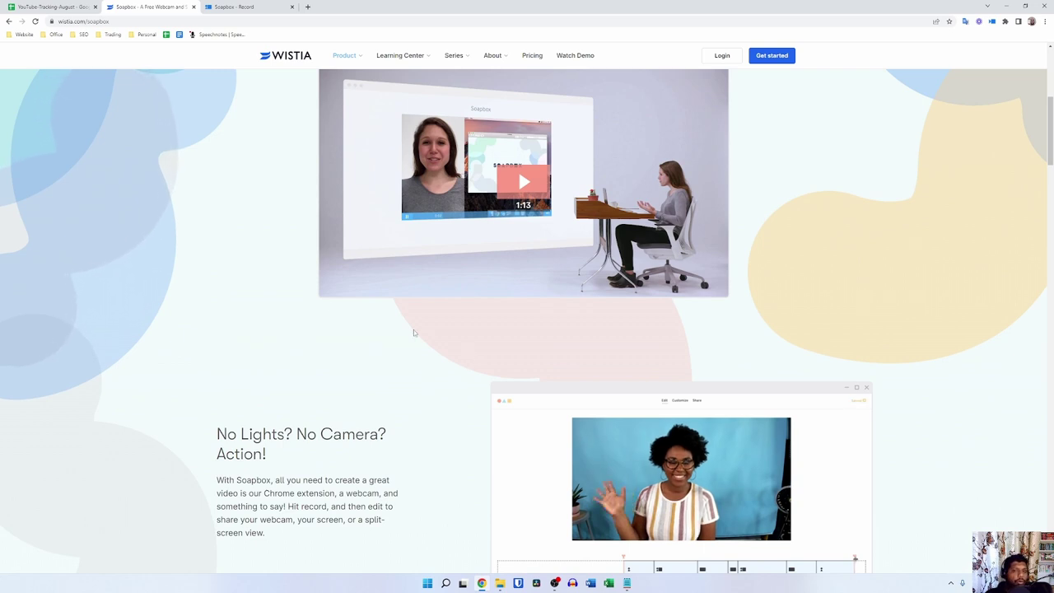
scroll(413, 332, "up", 4)
scroll(380, 179, "up", 1)
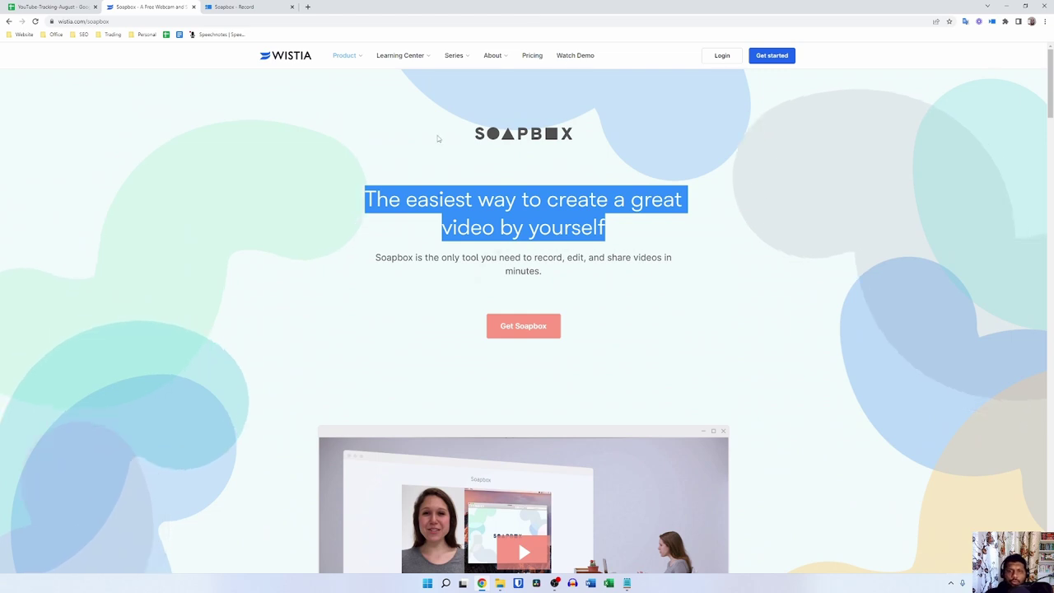
left_click(467, 126)
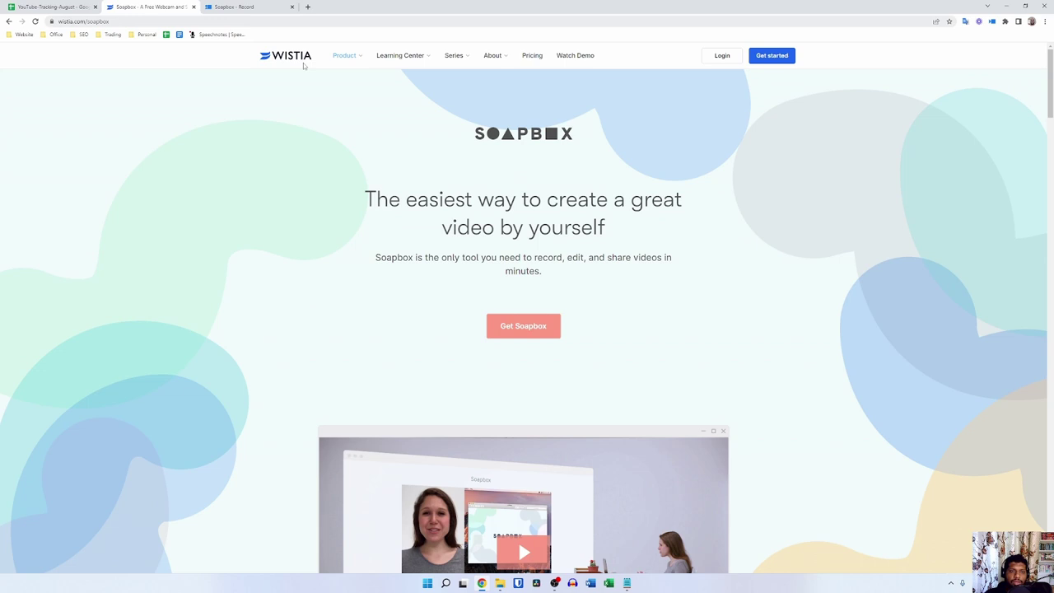
scroll(277, 312, "down", 4)
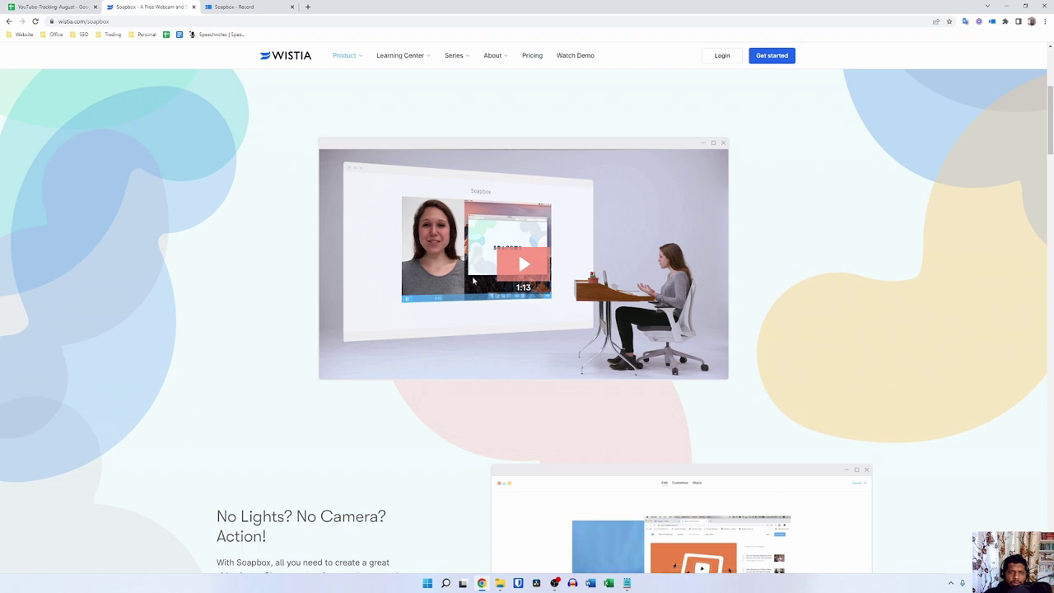
scroll(656, 237, "down", 4)
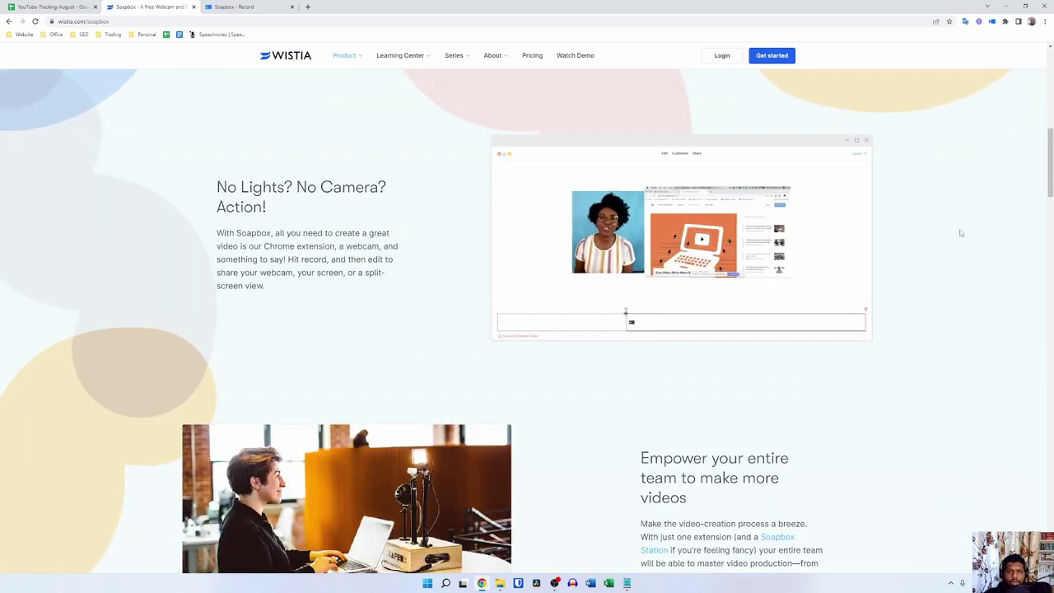
scroll(2, 519, "up", 4)
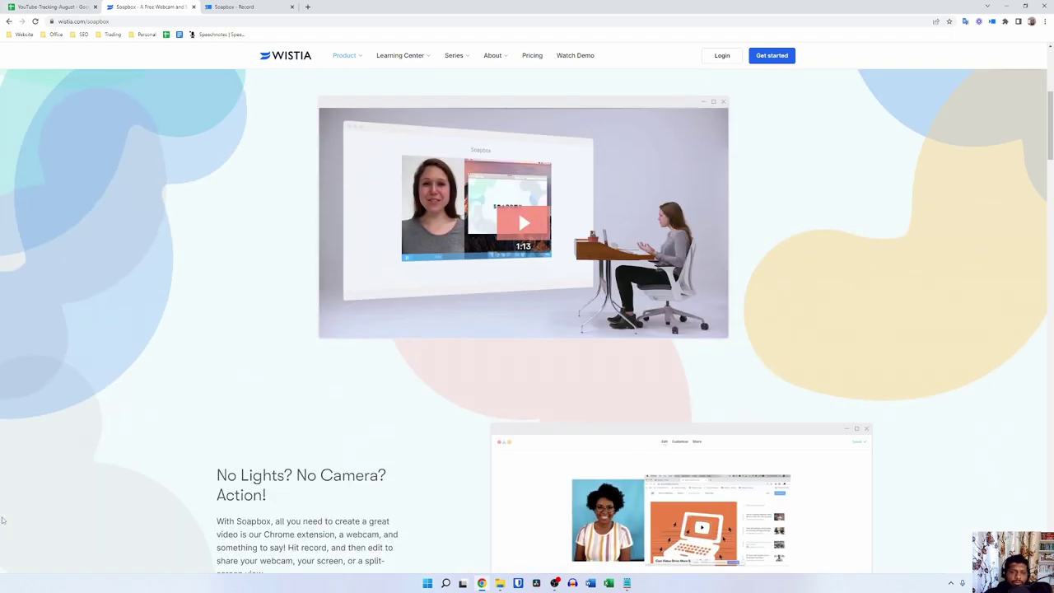
scroll(3, 520, "up", 4)
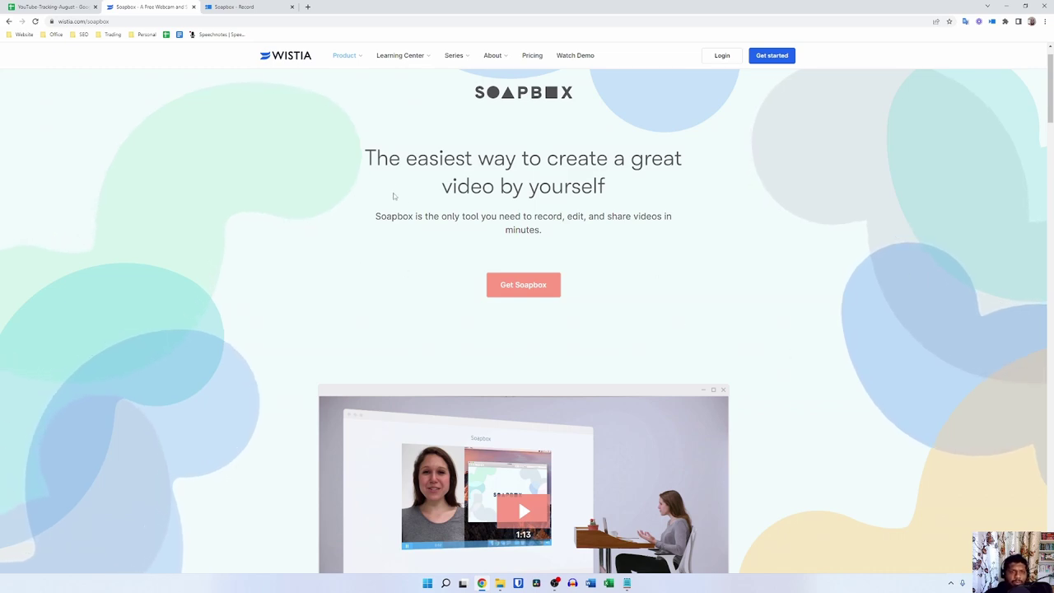
scroll(295, 256, "down", 10)
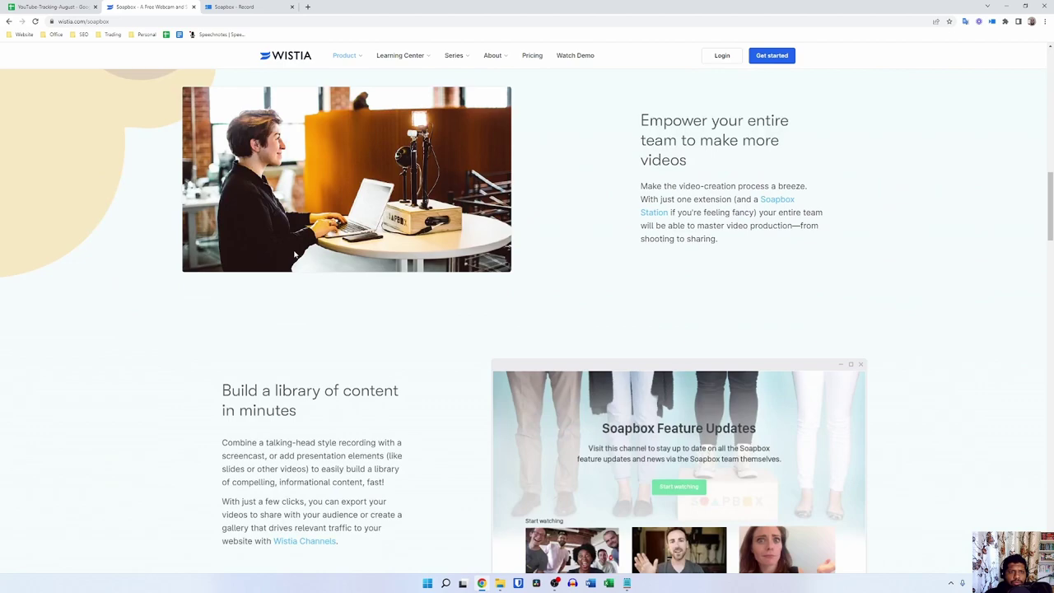
scroll(295, 255, "down", 10)
scroll(1017, 524, "up", 20)
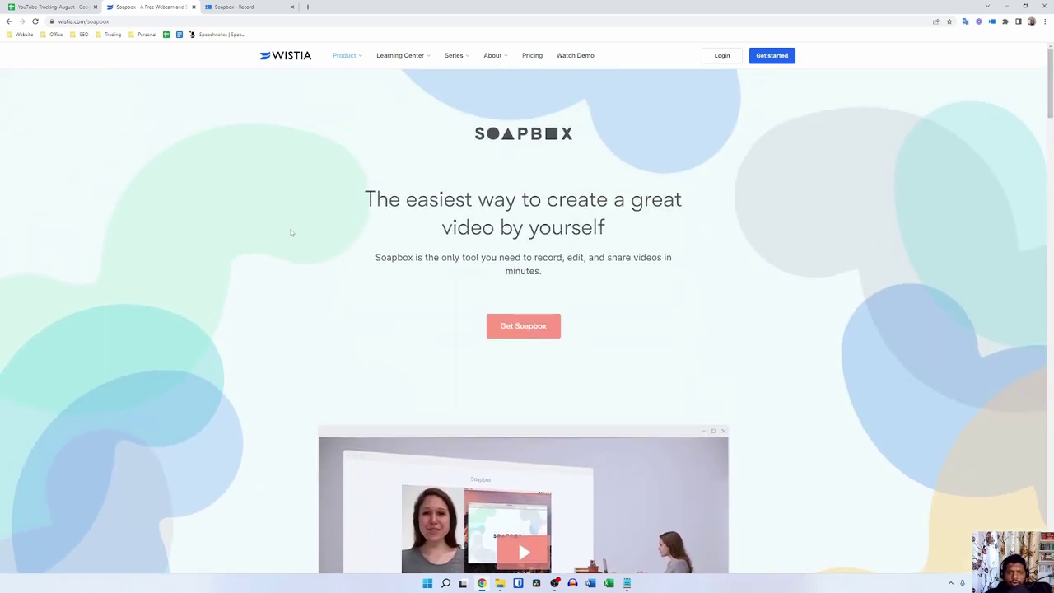
scroll(301, 228, "down", 5)
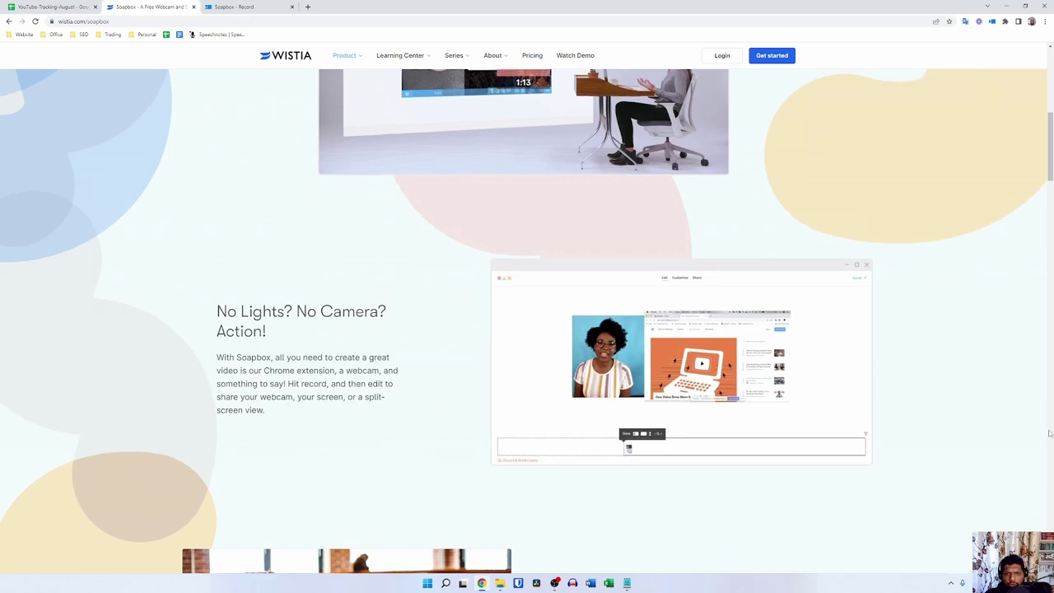
scroll(744, 358, "up", 5)
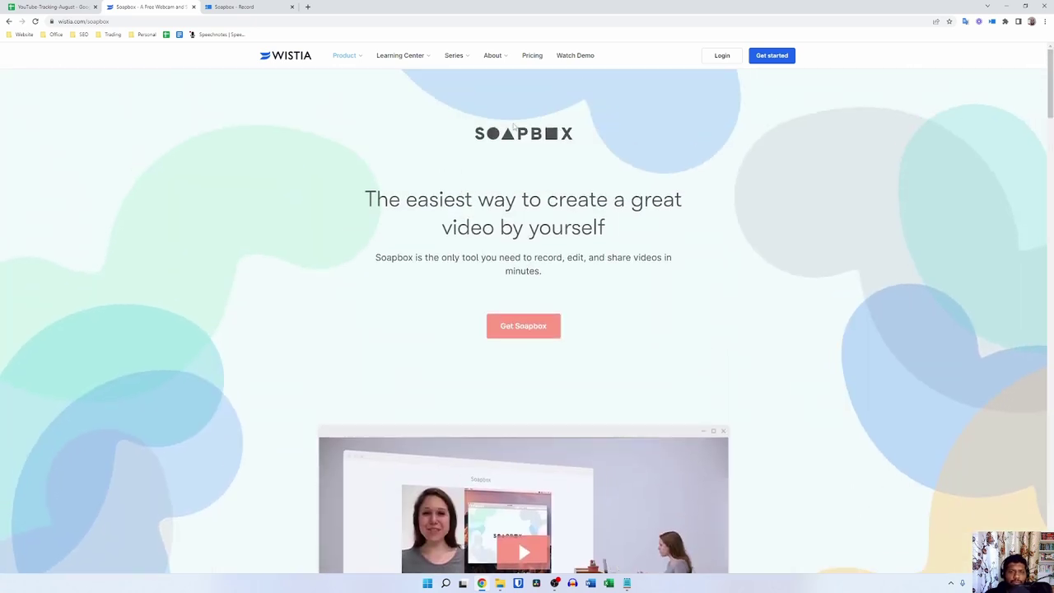
Step: Highlight the Soapbox headline, then use Get Soapbox to open soapbox.wistia.com/record
left_click_drag(358, 209, 640, 257)
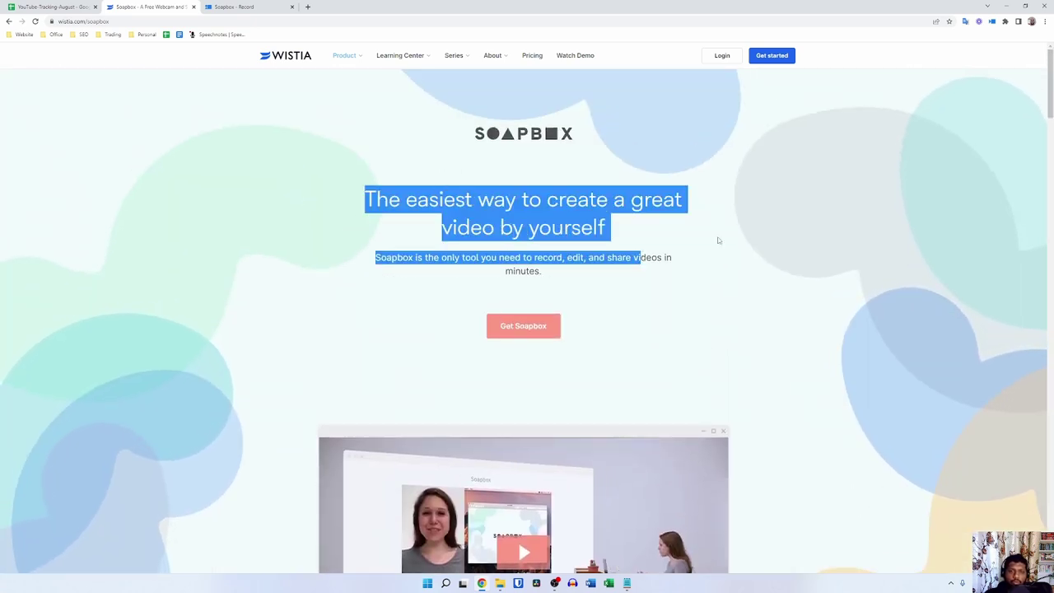
left_click_drag(718, 240, 2, 105)
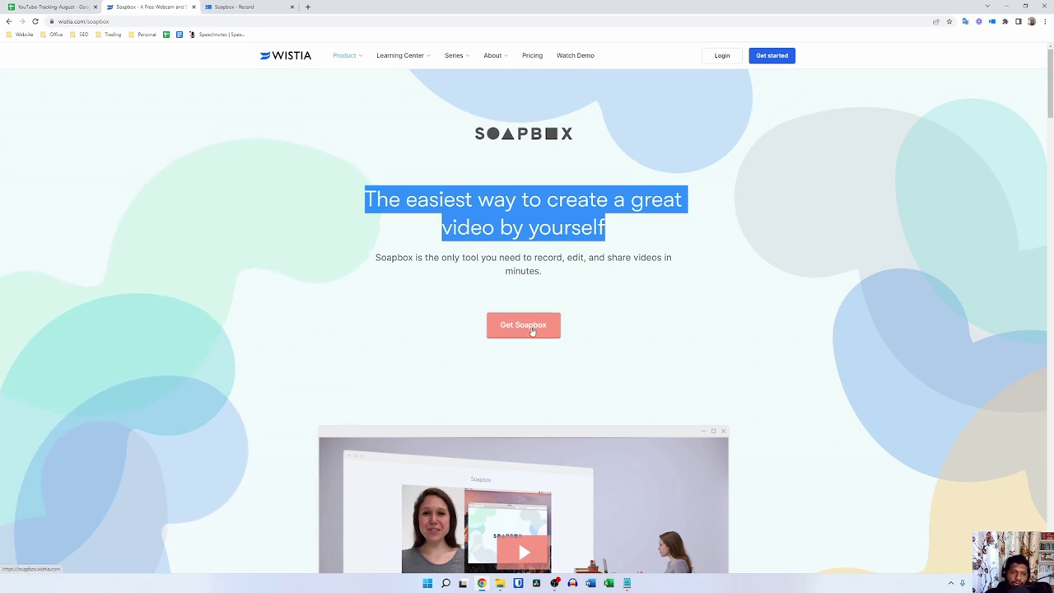
left_click(515, 331)
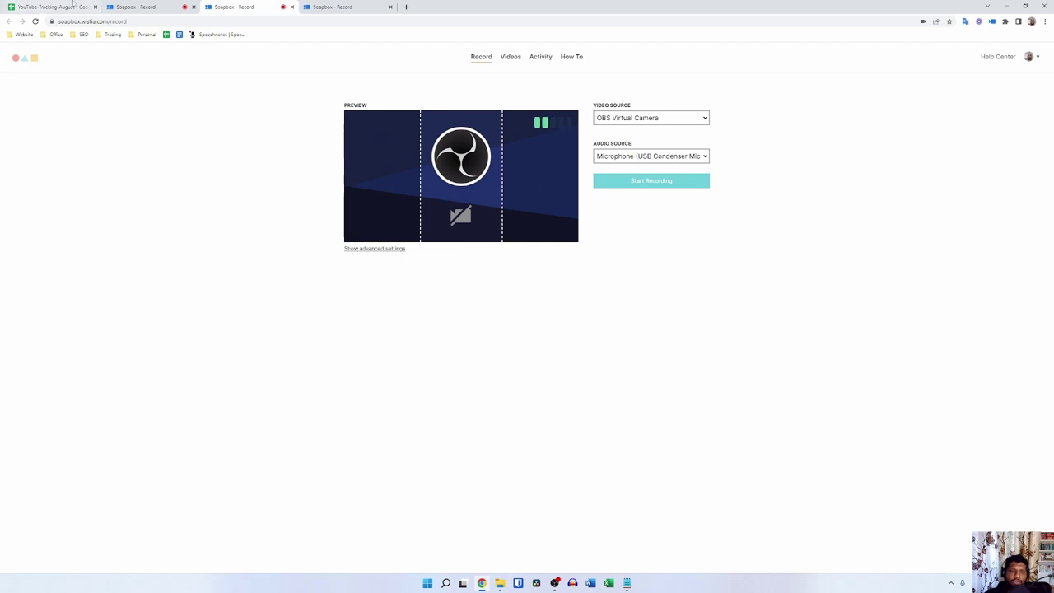
Step: Close the duplicate recording tab and keep OBS Virtual Camera as the video source
left_click(194, 6)
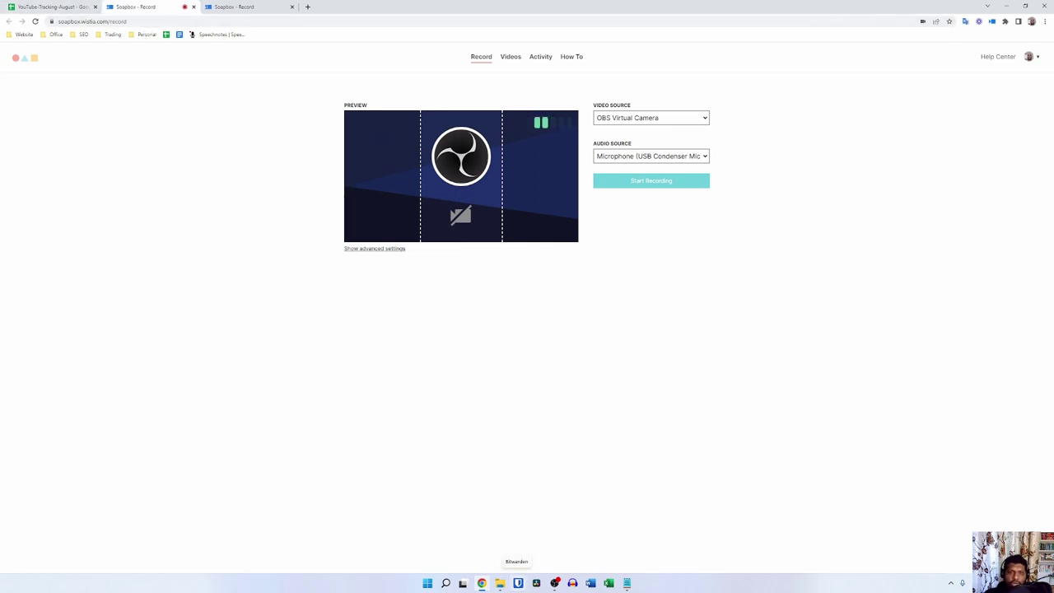
mouse_move(504, 580)
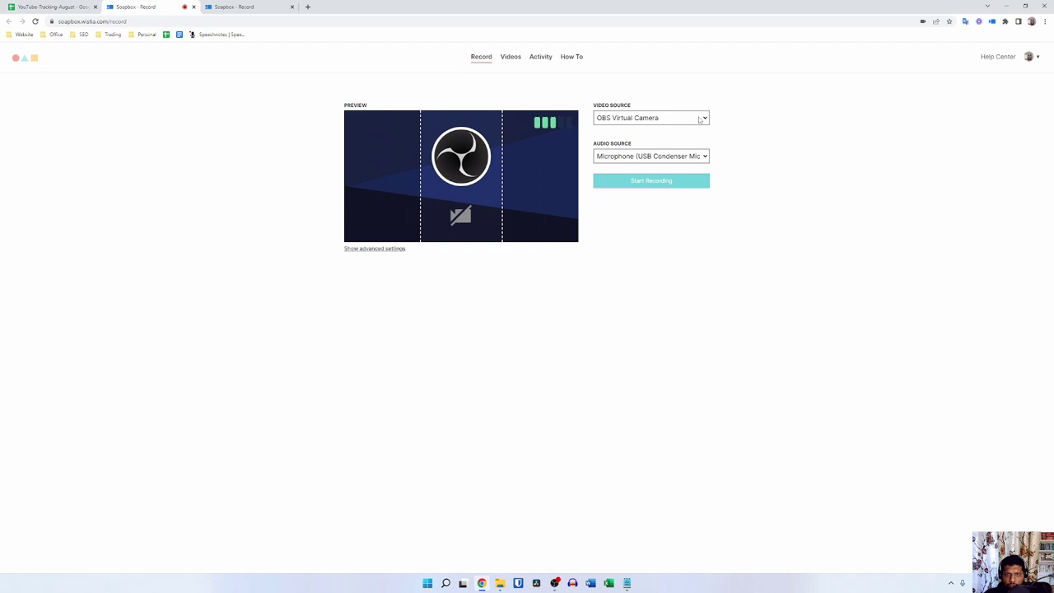
left_click(700, 121)
left_click(659, 139)
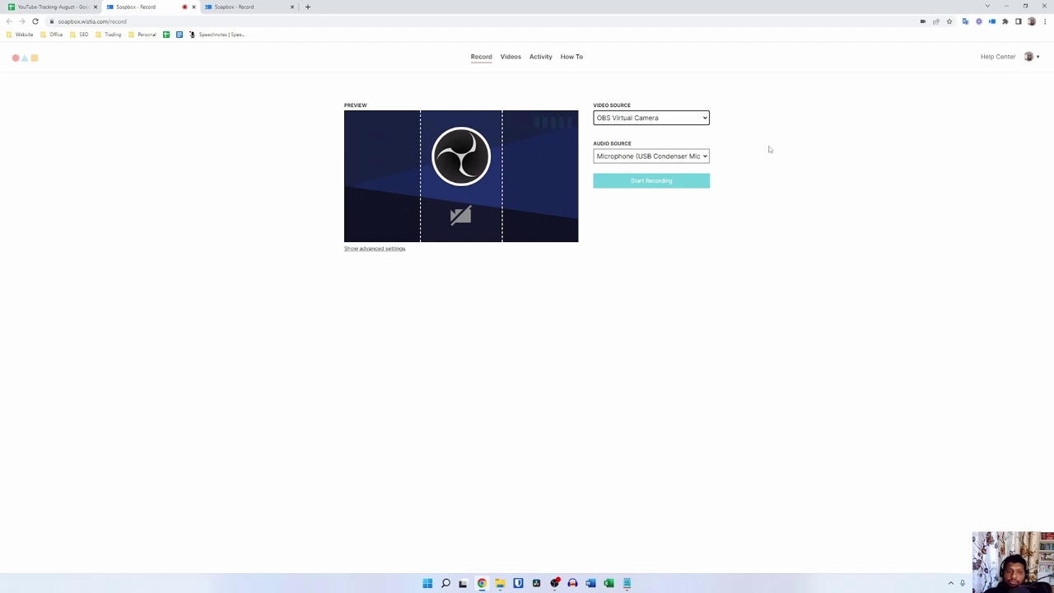
Step: Show the advanced recording settings, note the webcam capture width, then go to the Customize page
left_click(368, 248)
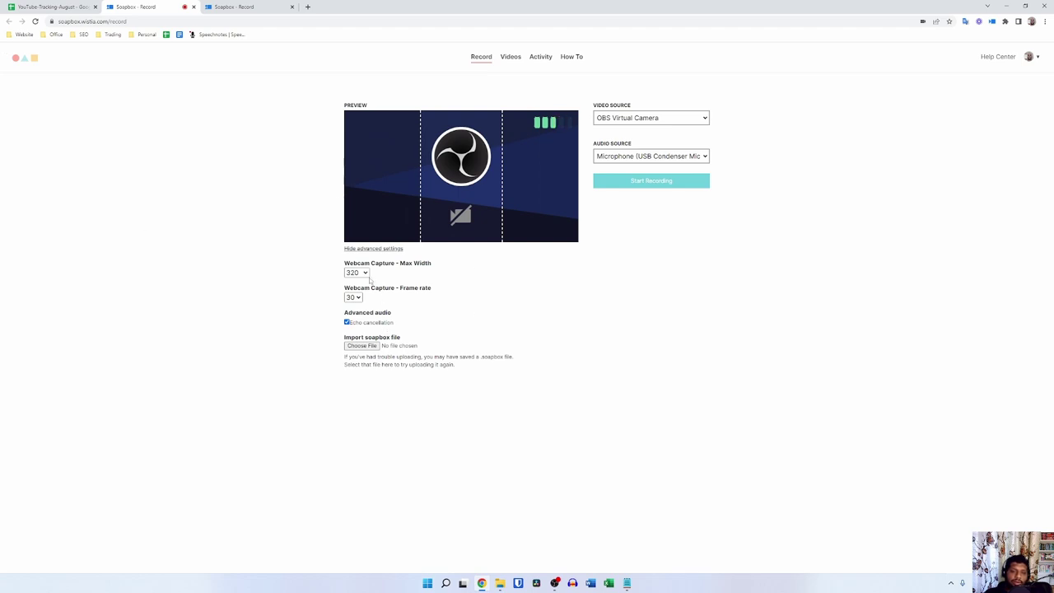
left_click_drag(430, 261, 345, 262)
left_click(506, 255)
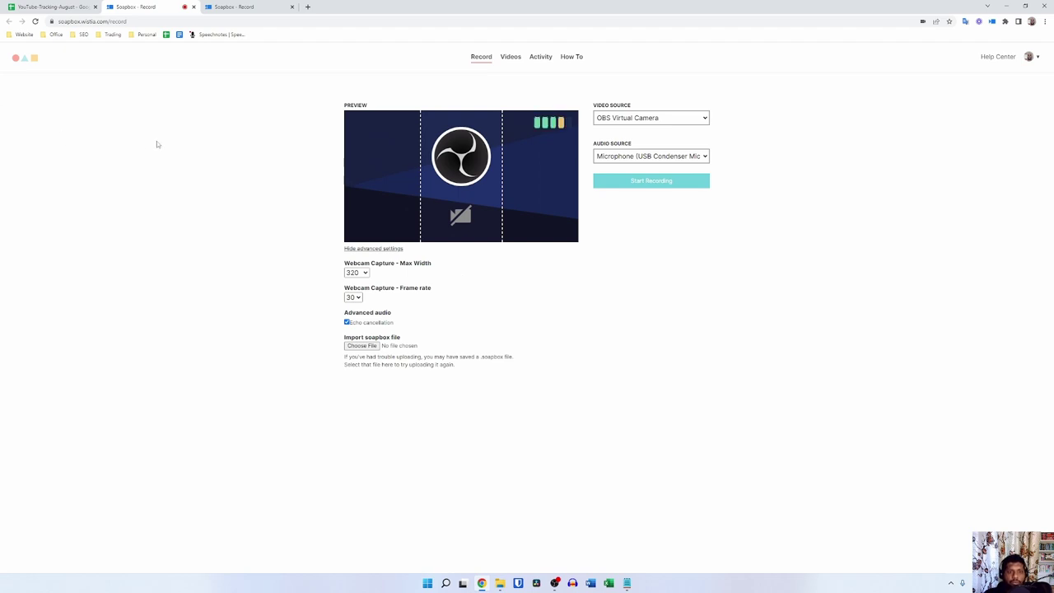
left_click(239, 7)
Step: Load soapbox.wistia.com/record, then go to the Wistia Soapbox product page via 'wist'
left_click(83, 20)
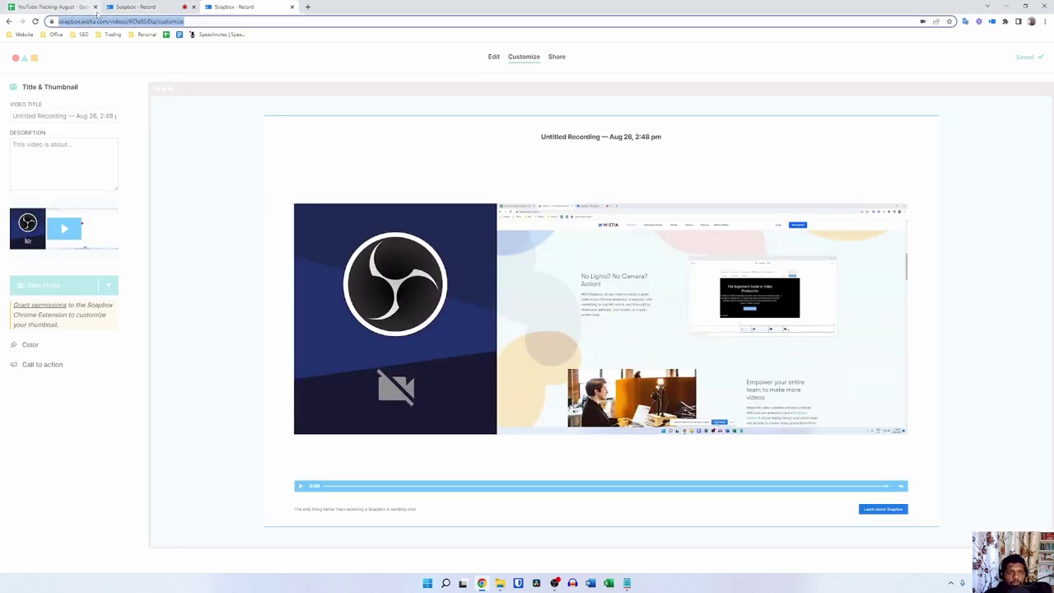
type("soapbox.wistia.com/record")
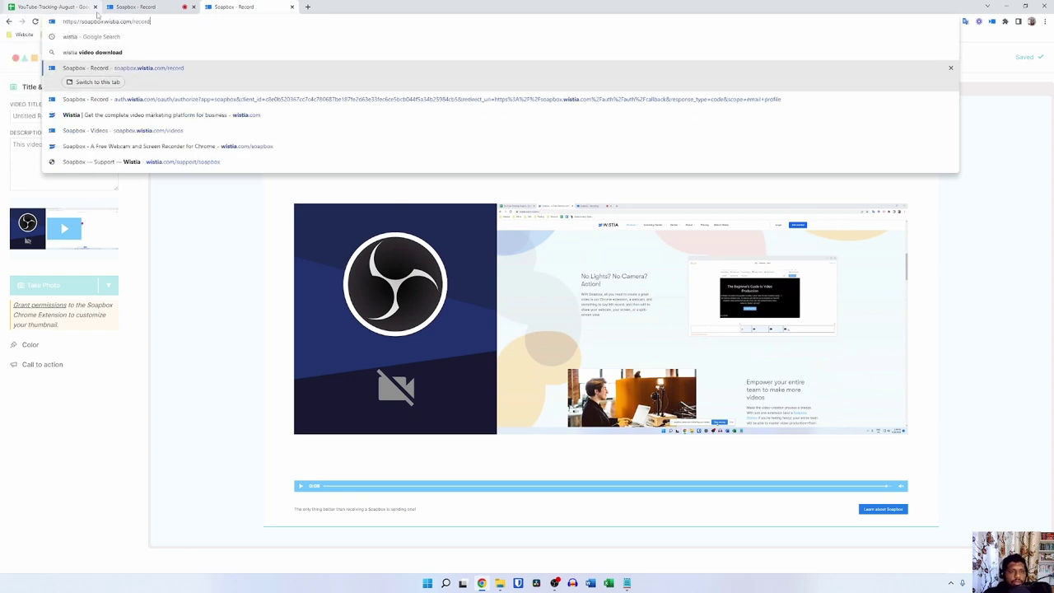
key("Return")
left_click(107, 22)
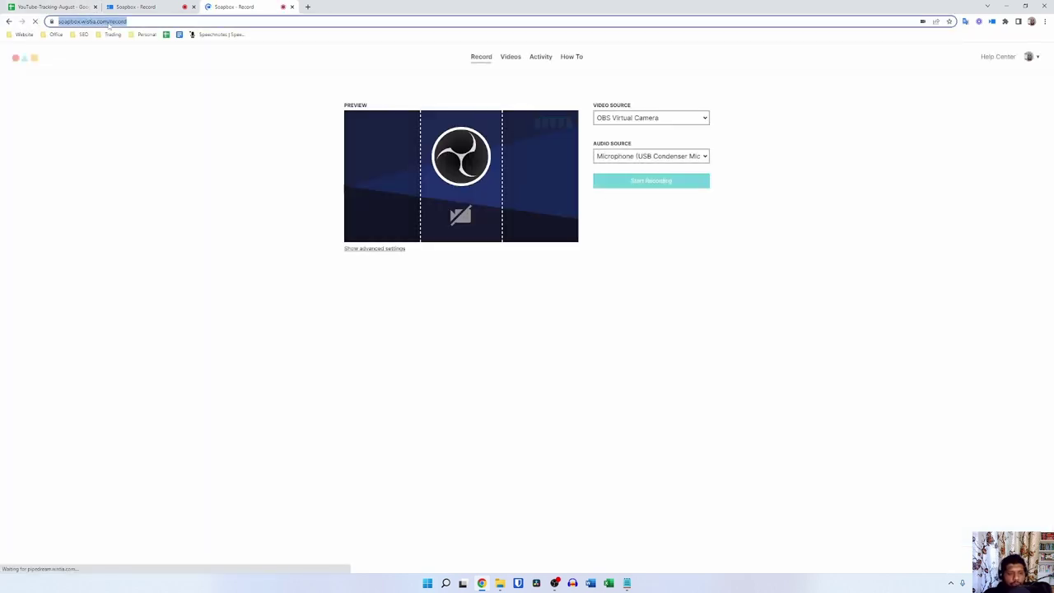
type("w")
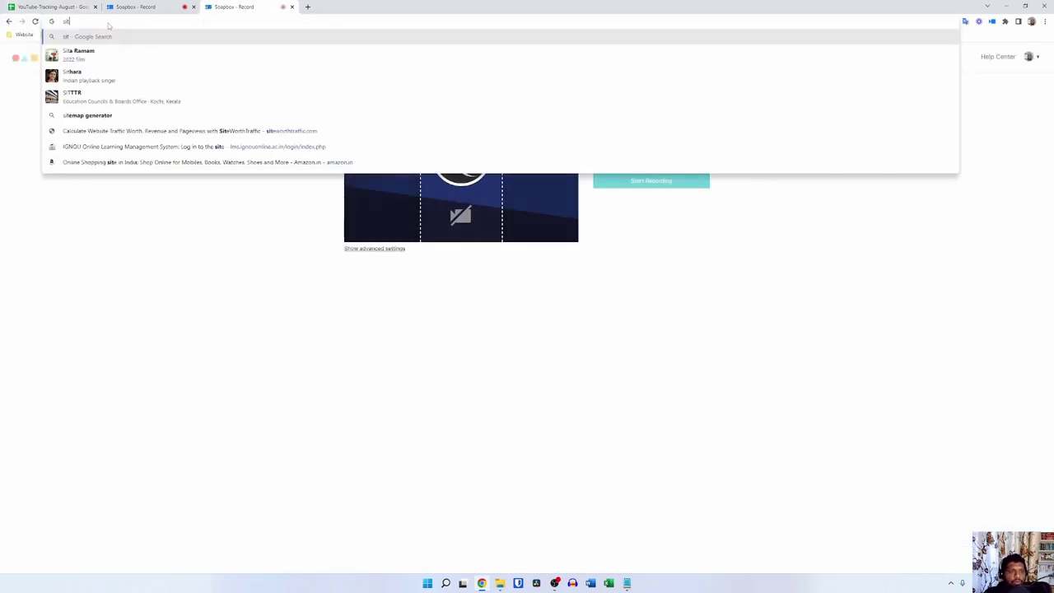
type("ist")
key("Return")
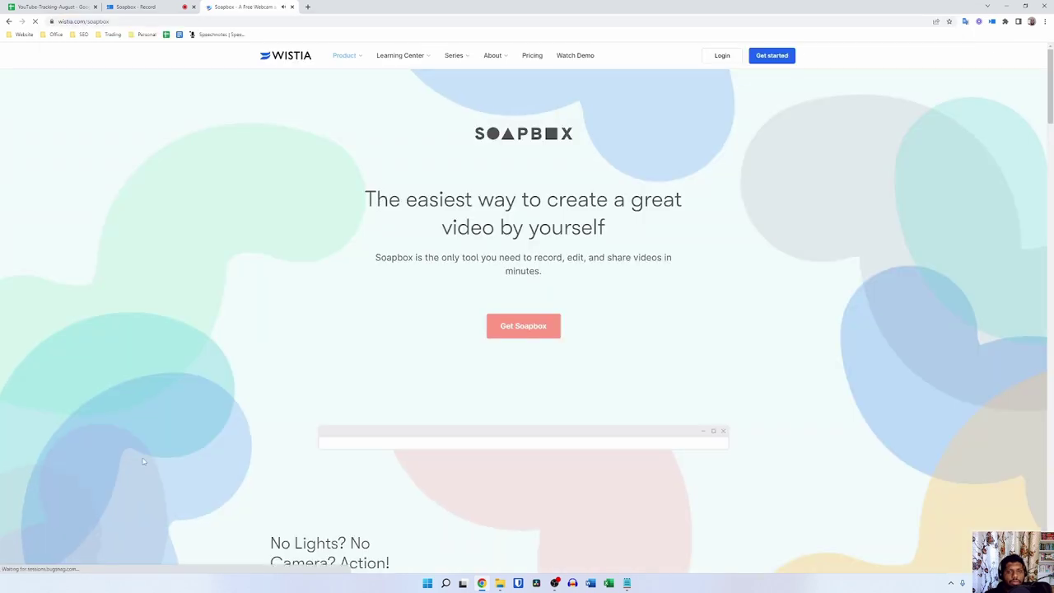
Step: Play the Soapbox promo video, jump to 0:27, and pause it
scroll(900, 251, "down", 3)
scroll(900, 251, "down", 3)
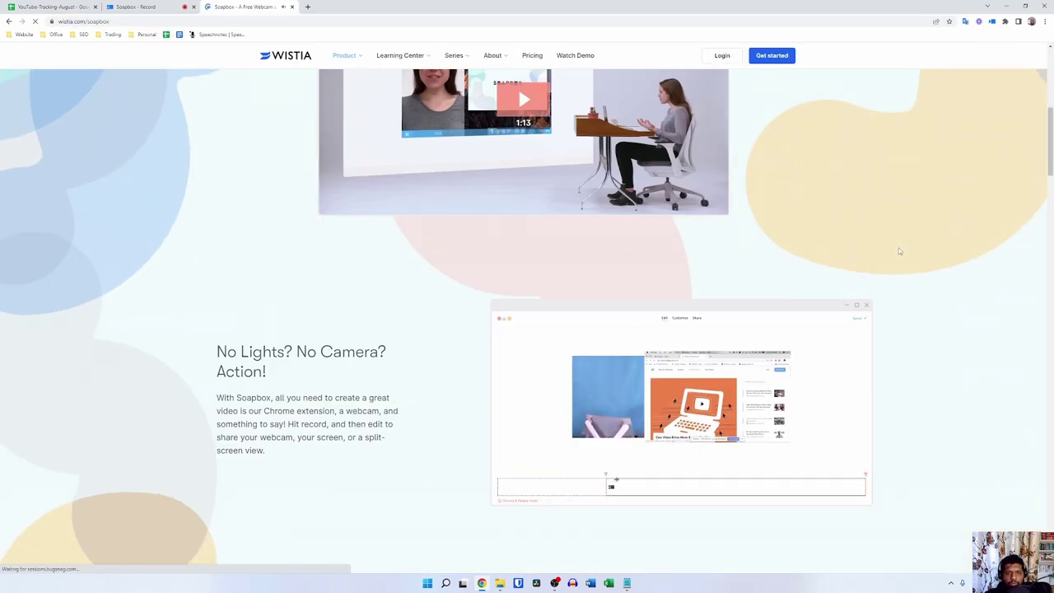
scroll(899, 251, "up", 4)
scroll(310, 230, "down", 5)
scroll(309, 230, "up", 3)
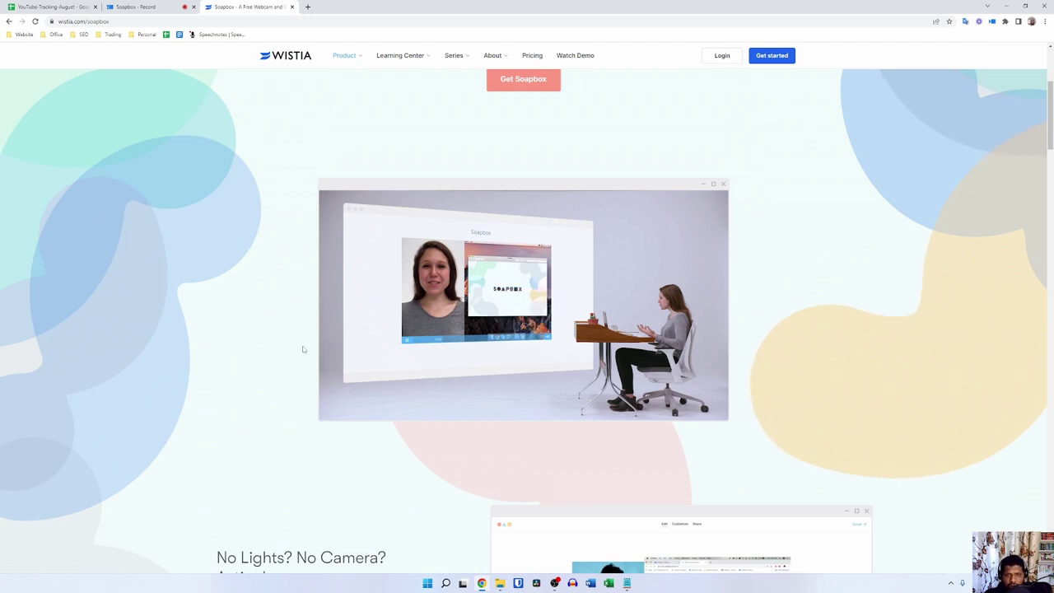
left_click(371, 346)
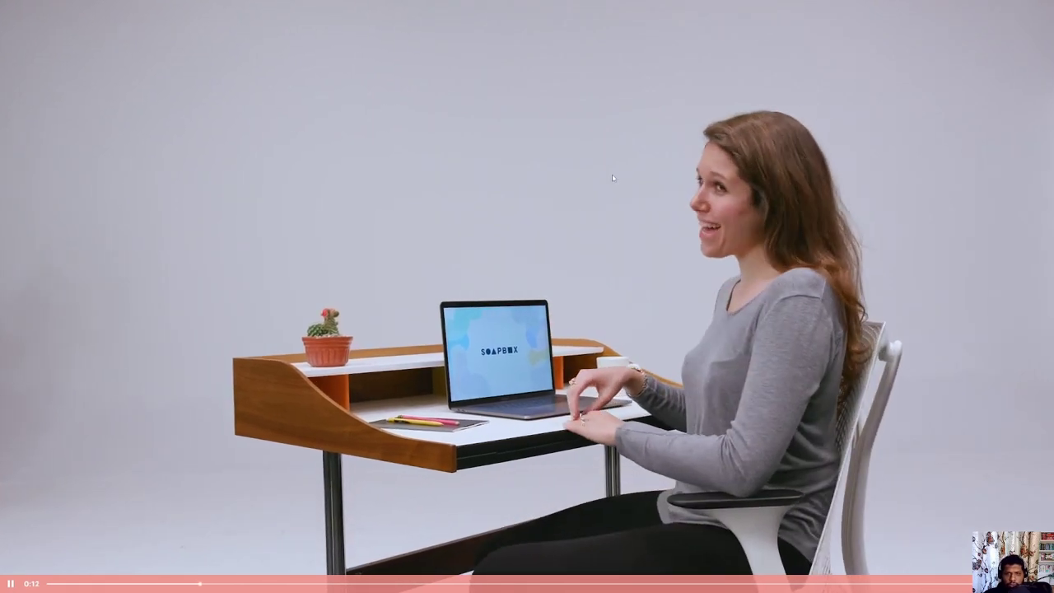
left_click(384, 584)
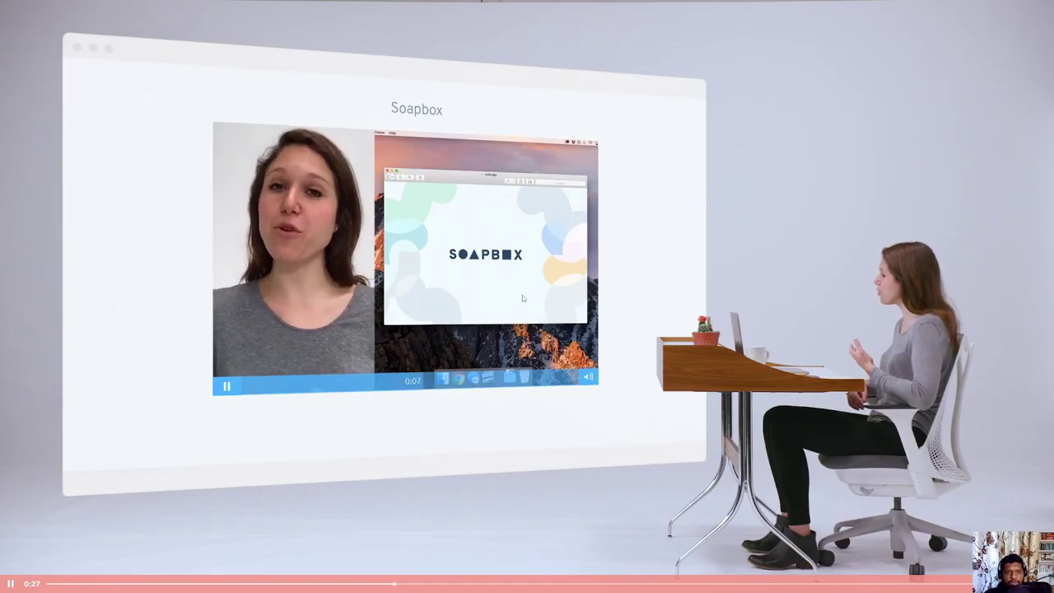
left_click(523, 298)
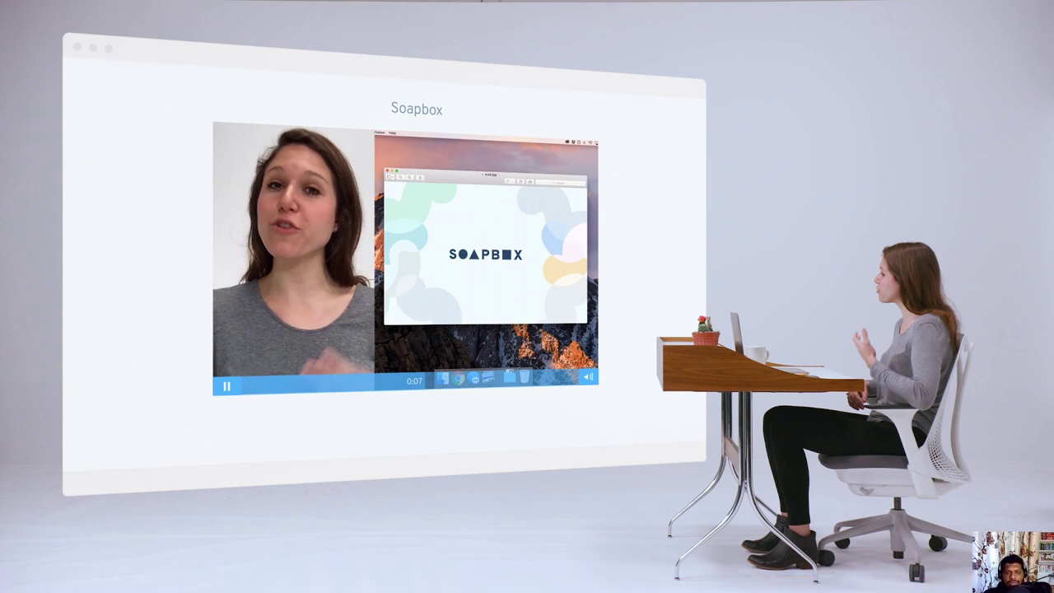
Step: Exit full-screen playback and highlight the headline about creating a great video
mouse_move(70, 145)
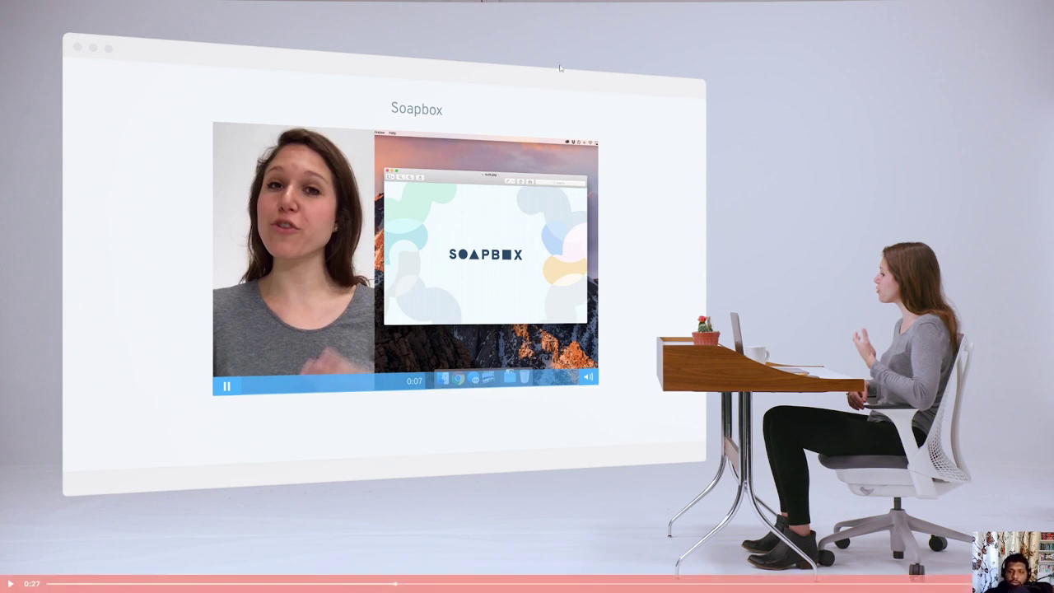
key("Escape")
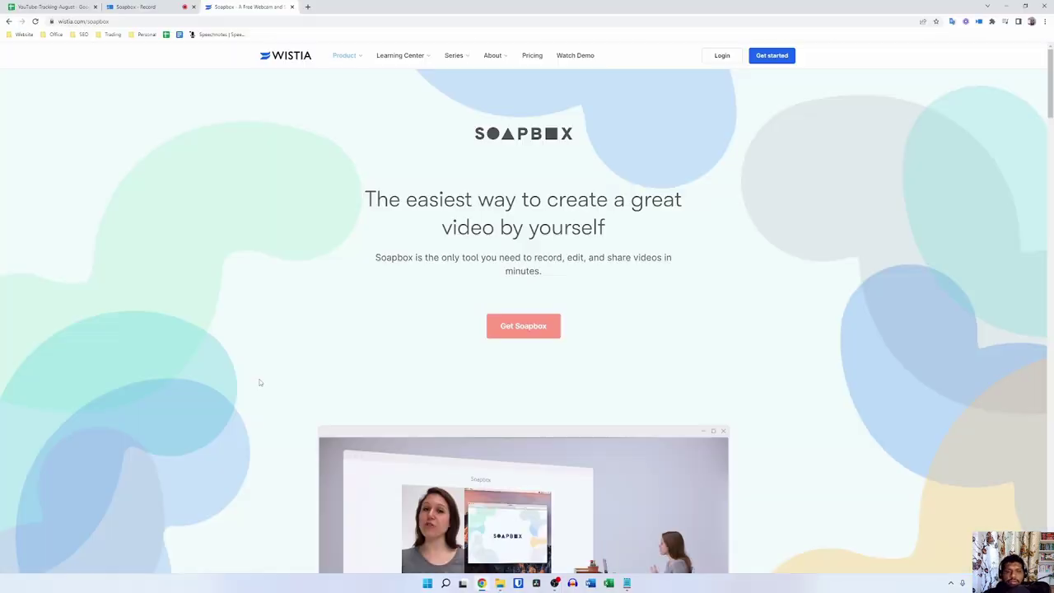
scroll(425, 315, "down", 4)
scroll(348, 268, "up", 4)
left_click_drag(669, 233, 336, 188)
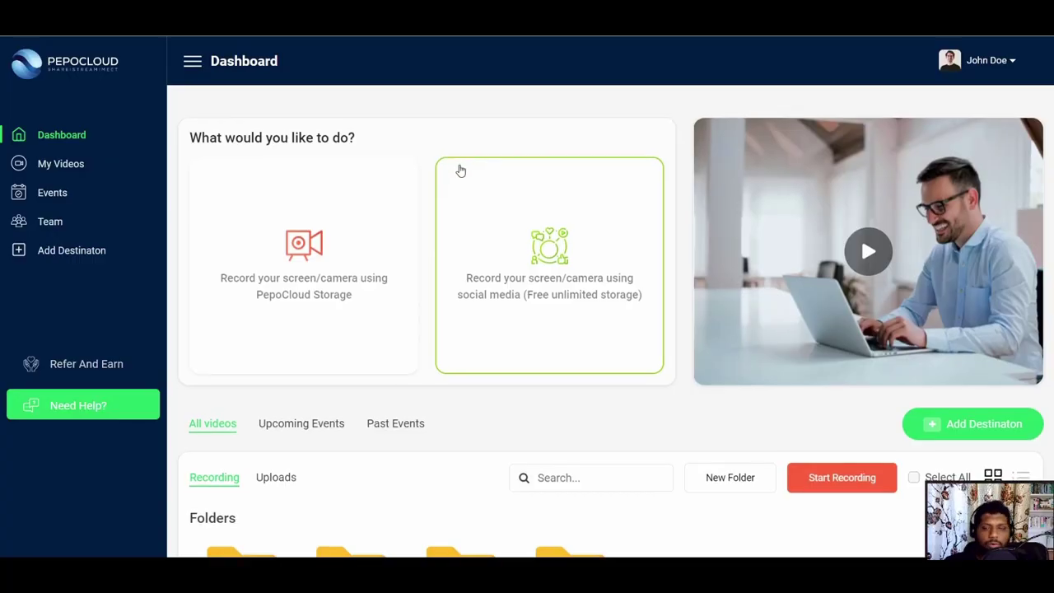
Step: Choose PepoCloud Storage, confirm the recording details, pick Screen only, and start recording
scroll(462, 177, "down", 4)
scroll(520, 275, "down", 8)
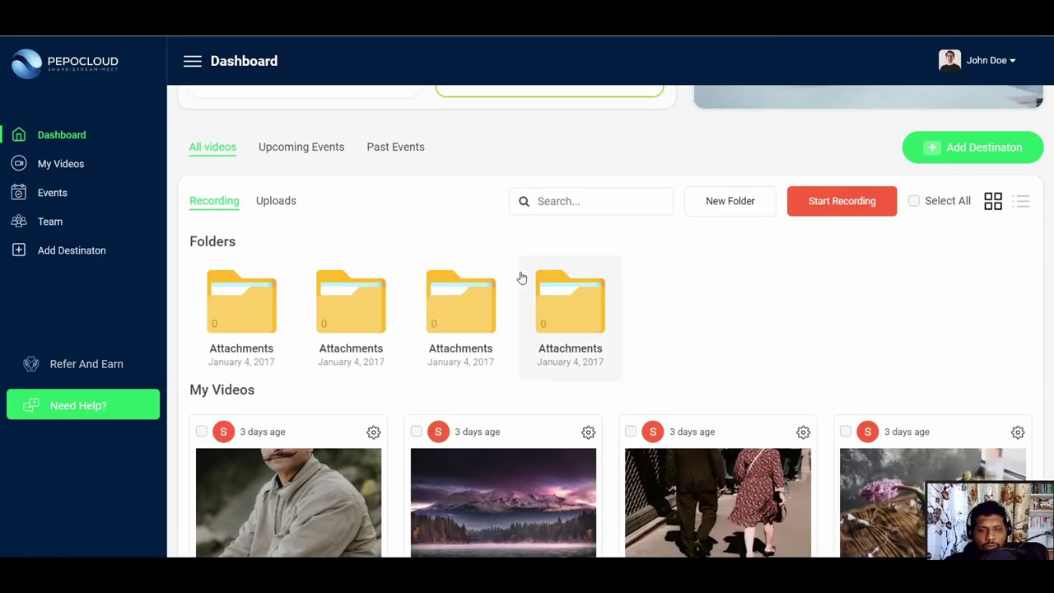
scroll(521, 278, "up", 4)
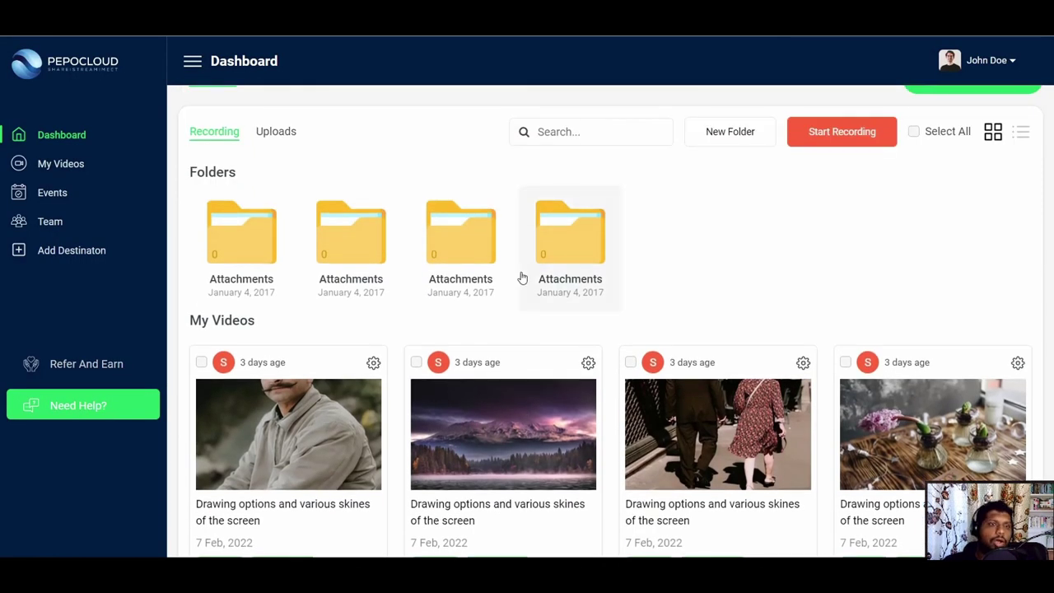
scroll(521, 278, "up", 5)
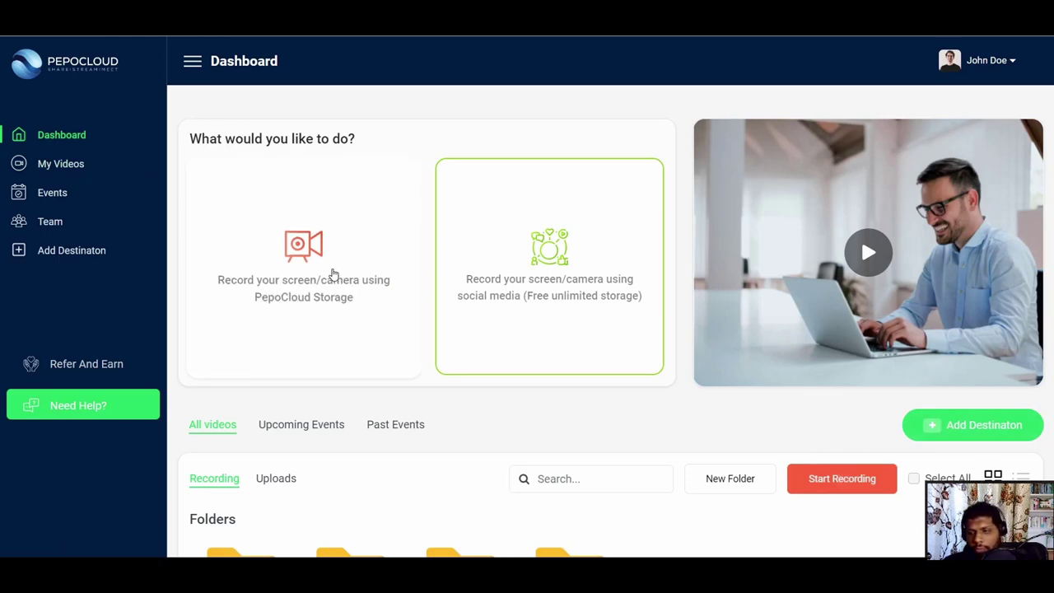
left_click(334, 273)
left_click(407, 360)
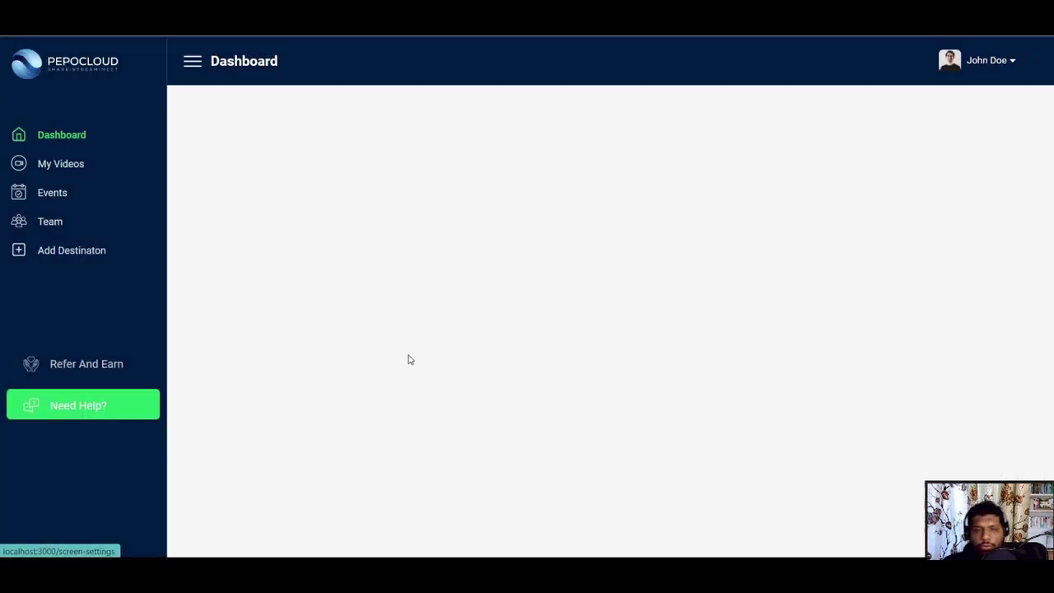
left_click(218, 194)
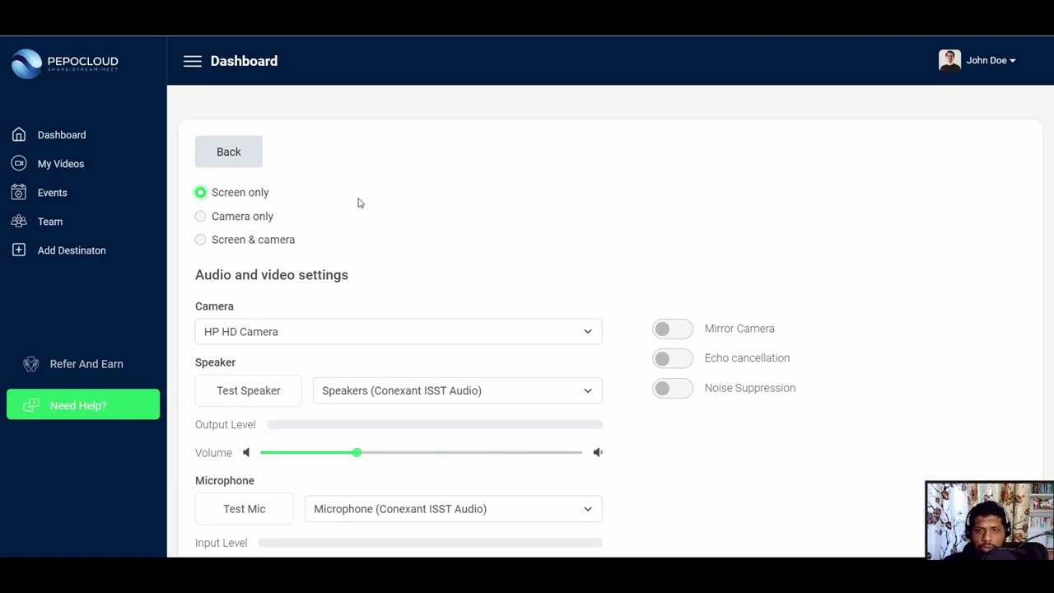
scroll(358, 202, "down", 3)
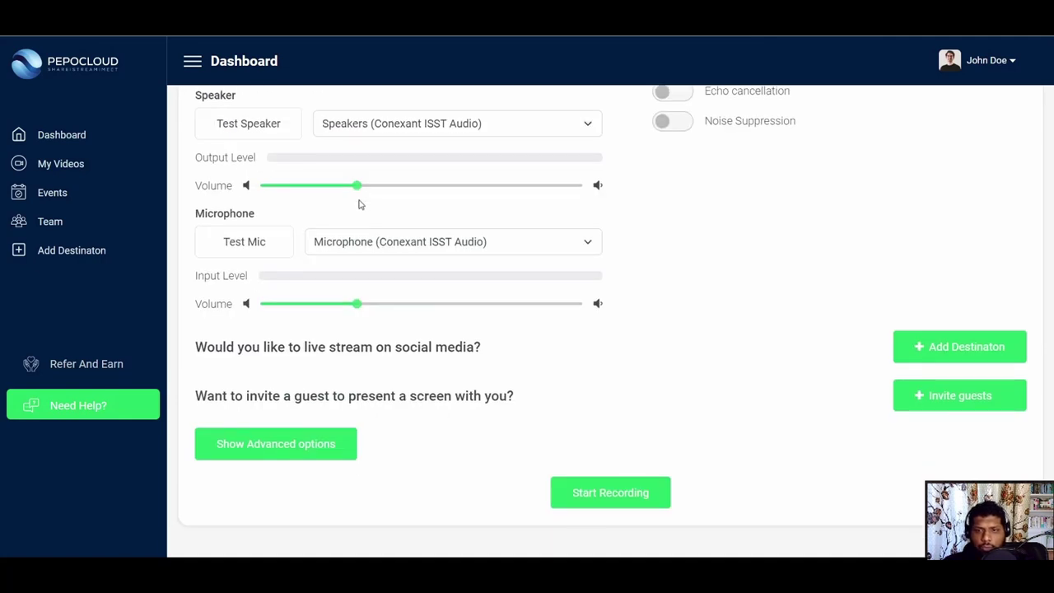
left_click(617, 492)
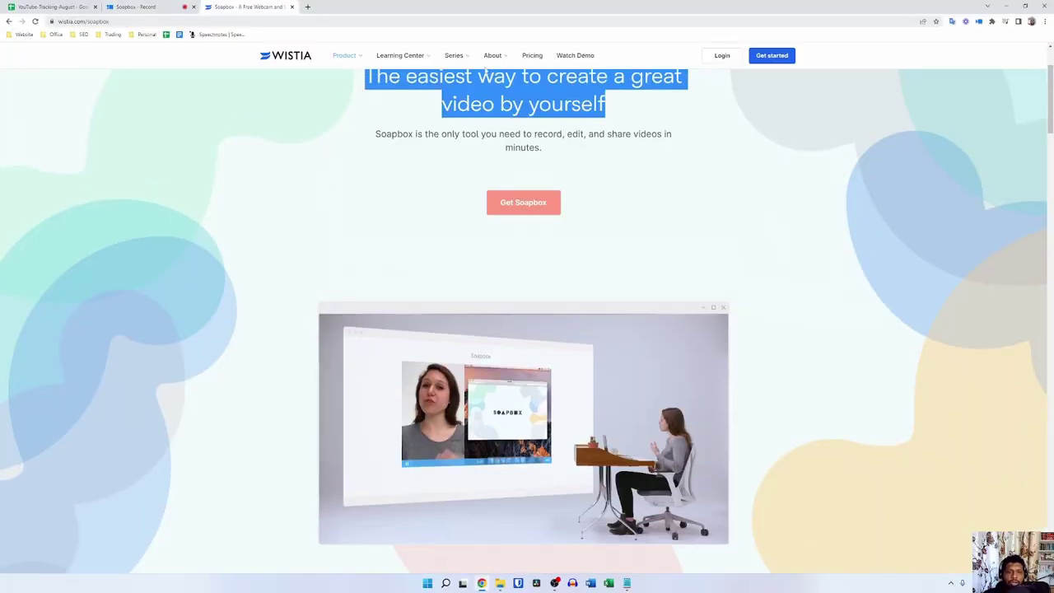
Step: Scroll the product page briefly, then return to the Soapbox - Record tab
scroll(629, 568, "down", 3)
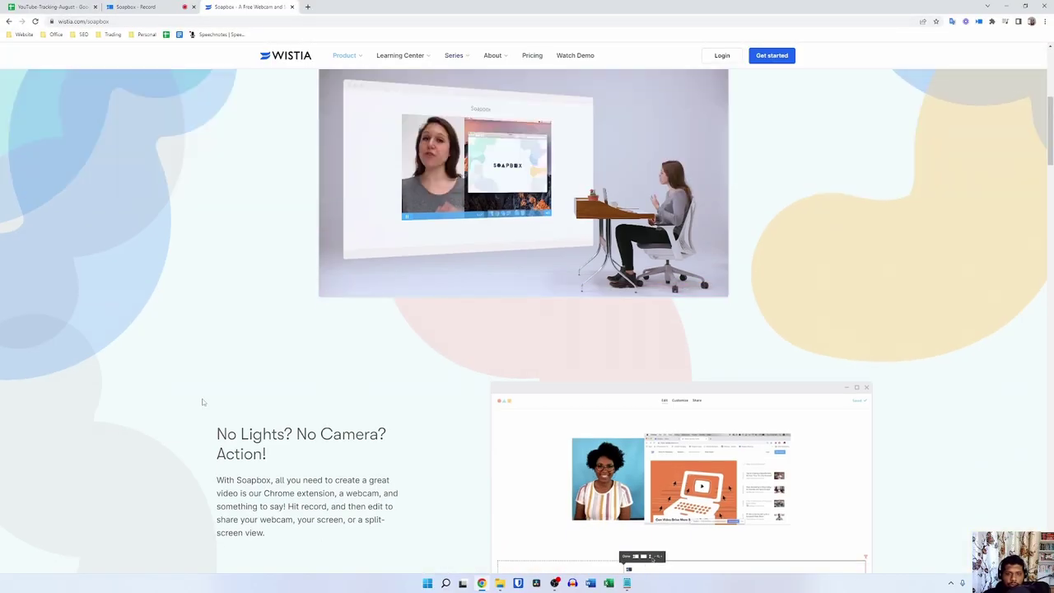
scroll(202, 403, "down", 3)
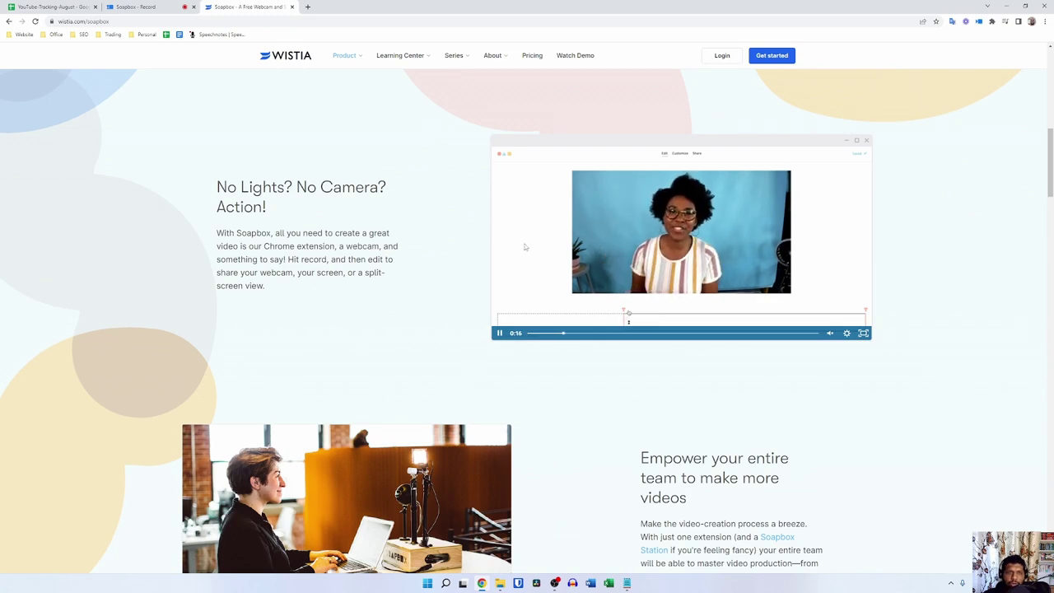
scroll(525, 246, "up", 5)
left_click(136, 7)
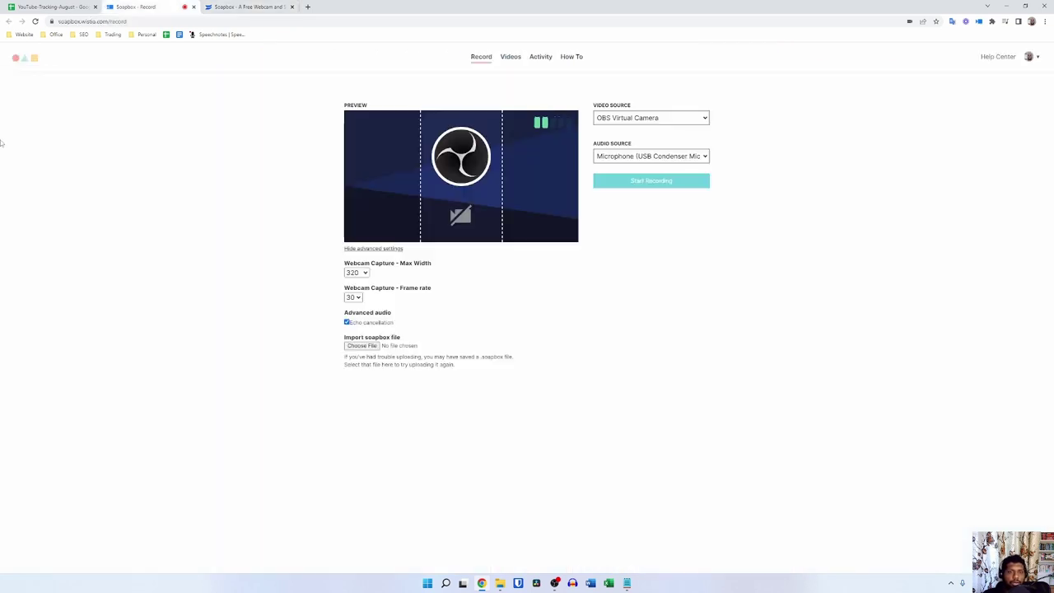
Step: Review the Webcam Capture Max Width choices, leaving it at 320
left_click(360, 273)
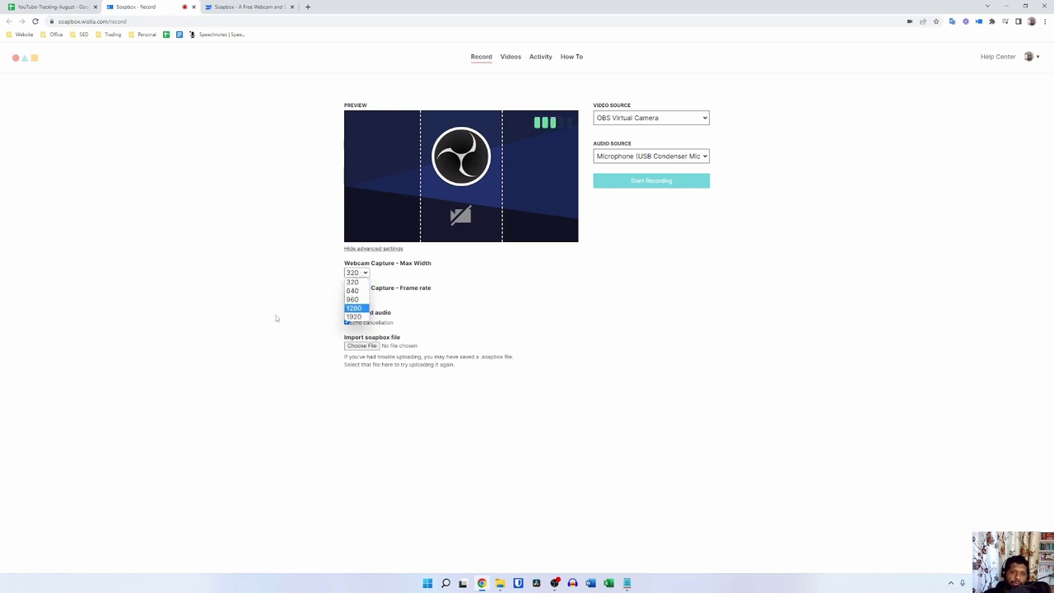
left_click(155, 251)
left_click(348, 272)
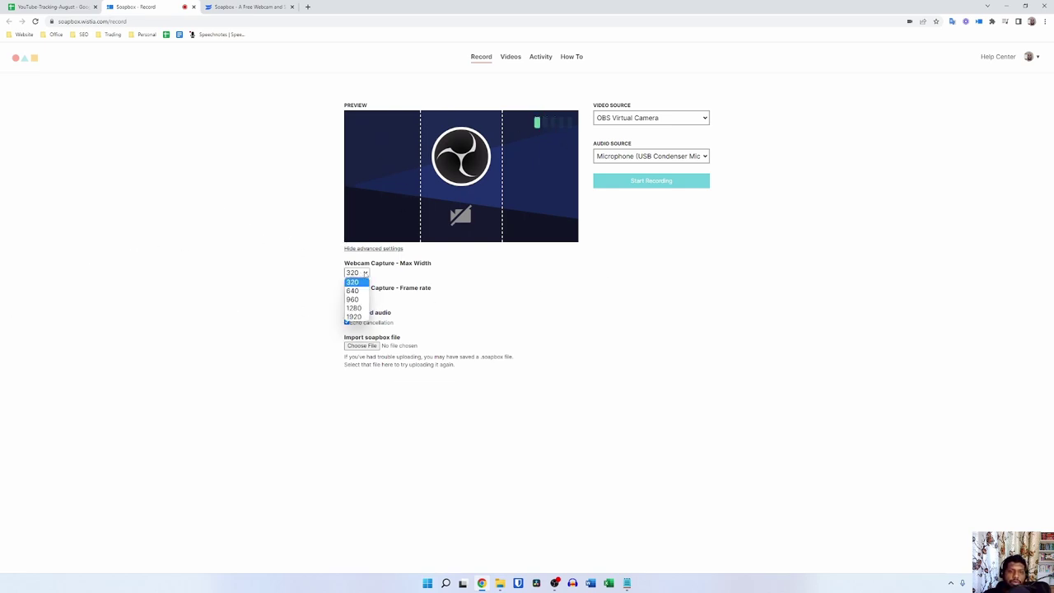
left_click(562, 287)
left_click(365, 272)
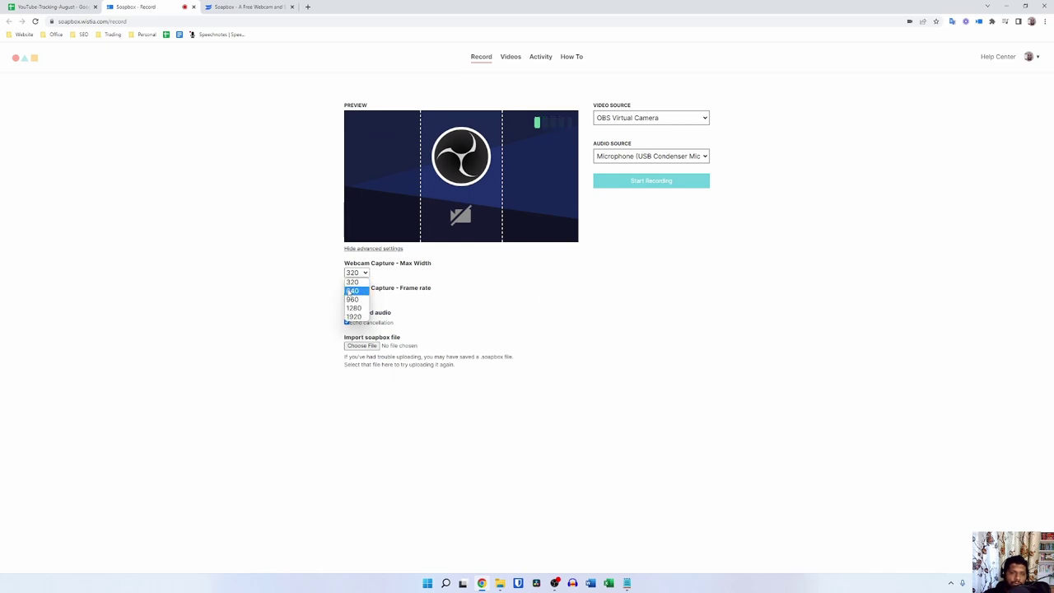
left_click_drag(436, 266, 331, 265)
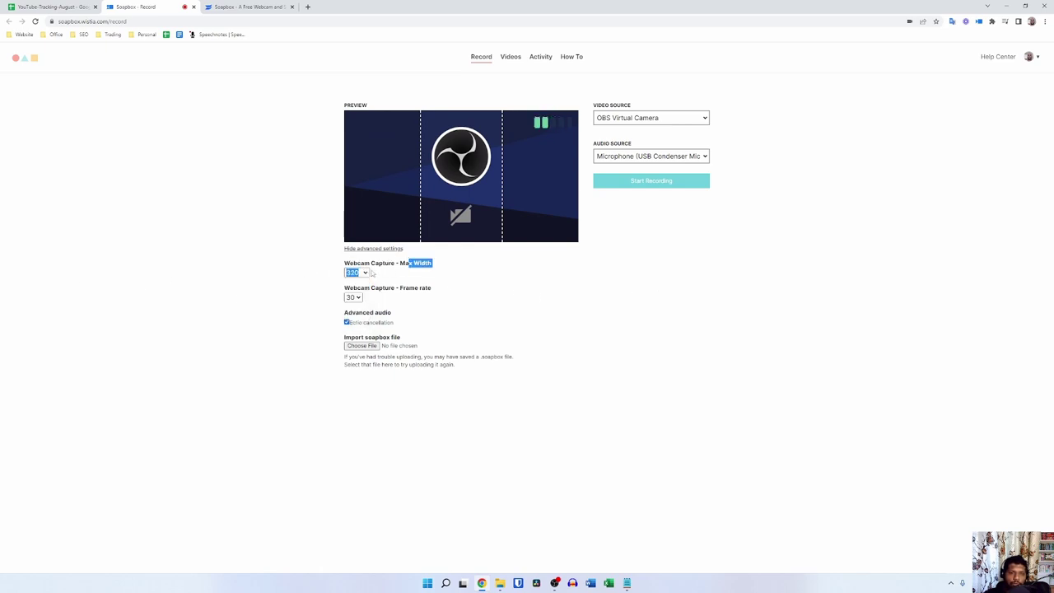
left_click(354, 273)
left_click(451, 189)
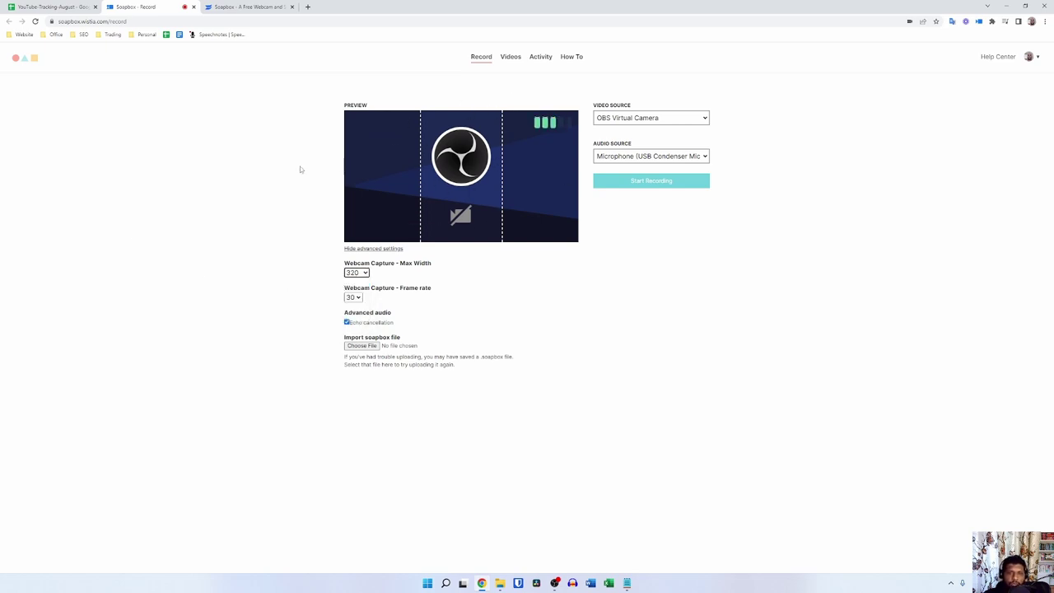
Step: Start a screen-and-webcam recording sharing the Entire Screen
left_click(665, 184)
left_click(445, 107)
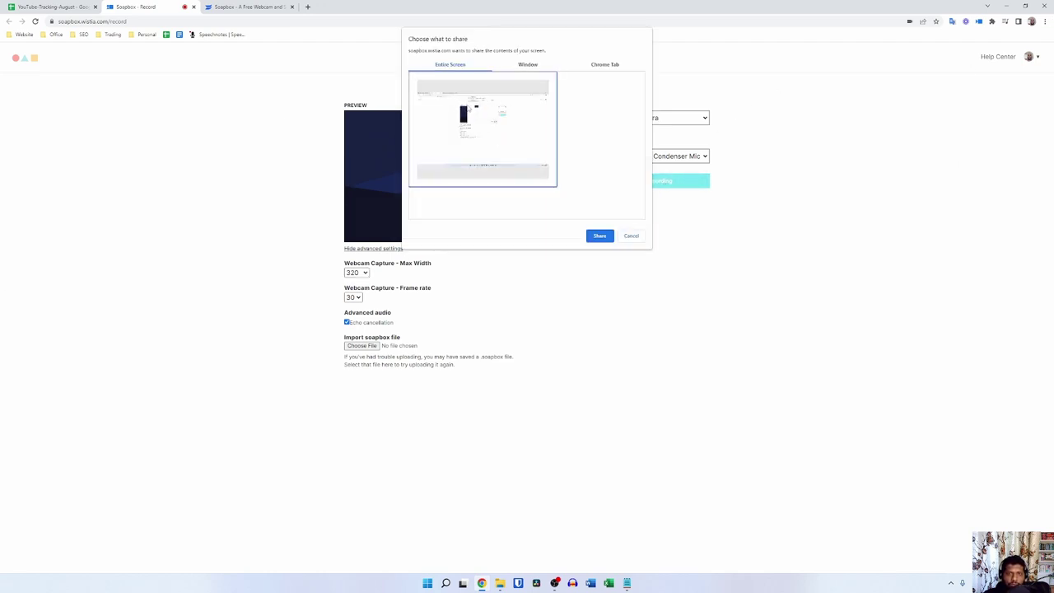
left_click(600, 237)
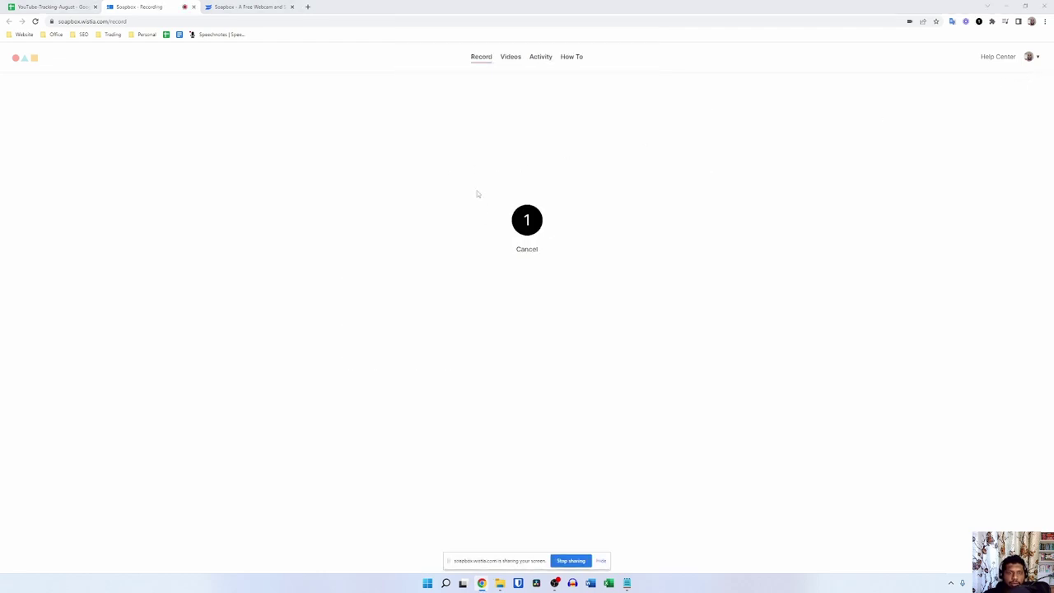
Step: Scroll through the Wistia Soapbox product page while the recording runs
left_click(247, 6)
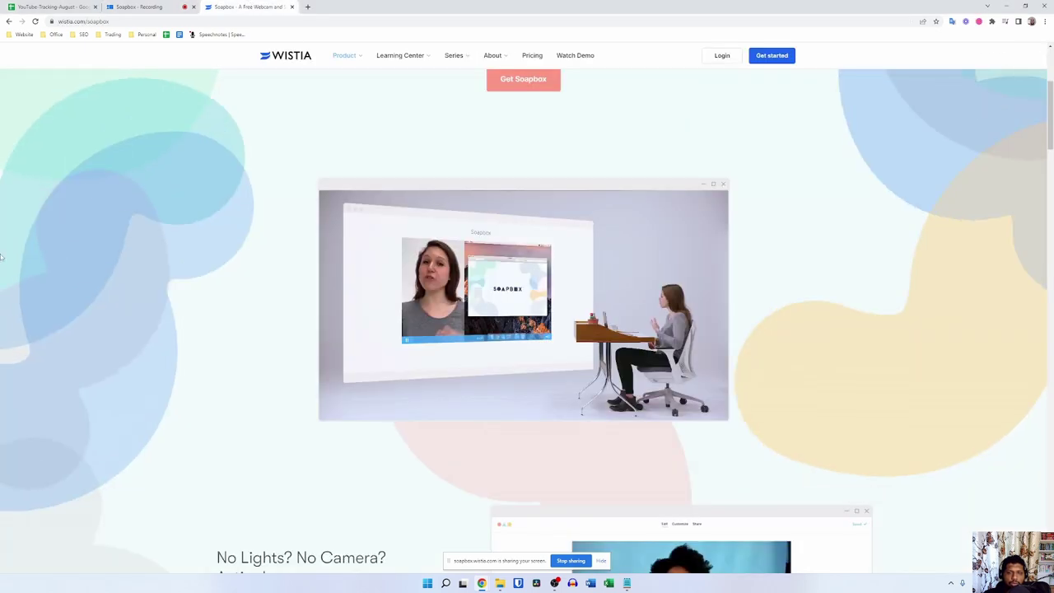
scroll(329, 395, "down", 10)
scroll(274, 246, "up", 12)
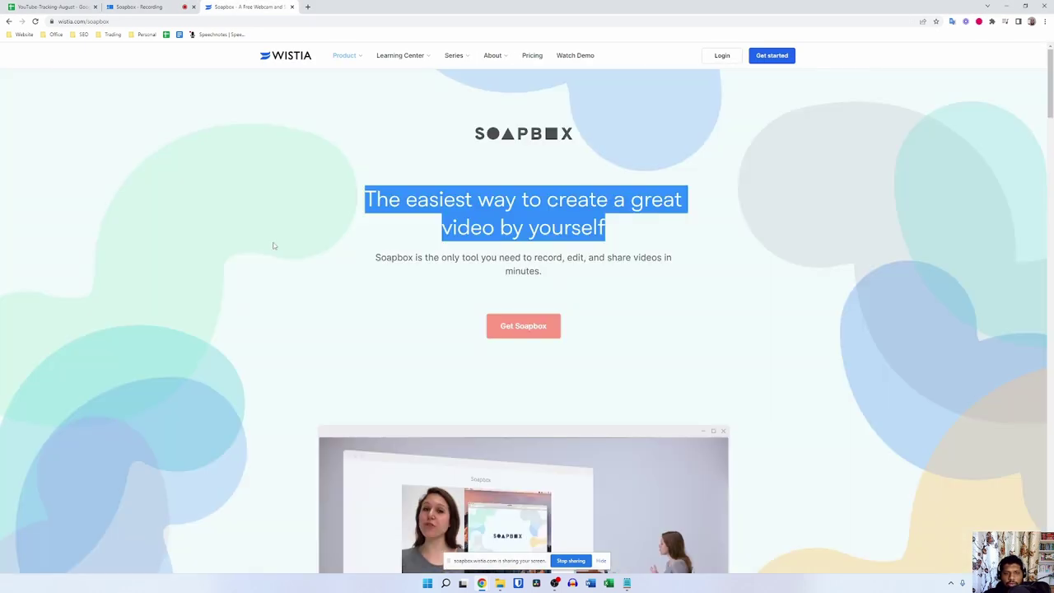
scroll(274, 246, "down", 8)
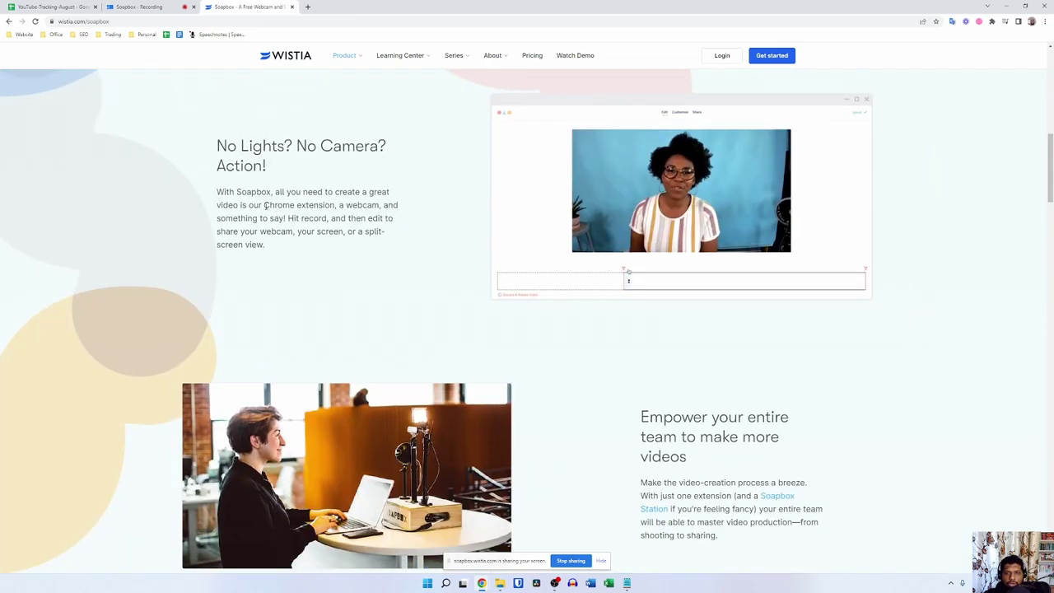
scroll(266, 206, "down", 10)
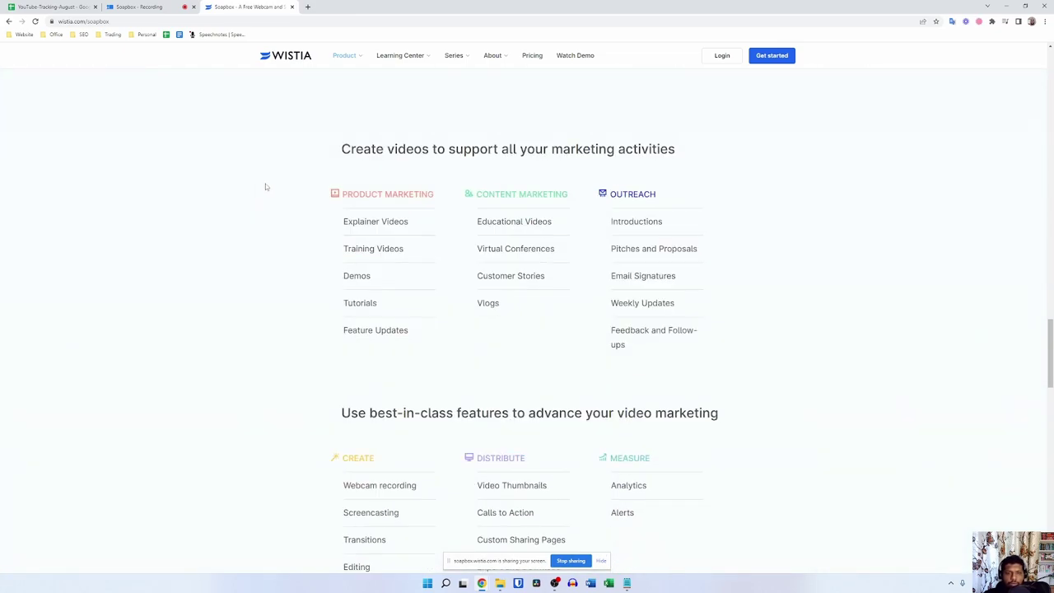
scroll(141, 169, "up", 10)
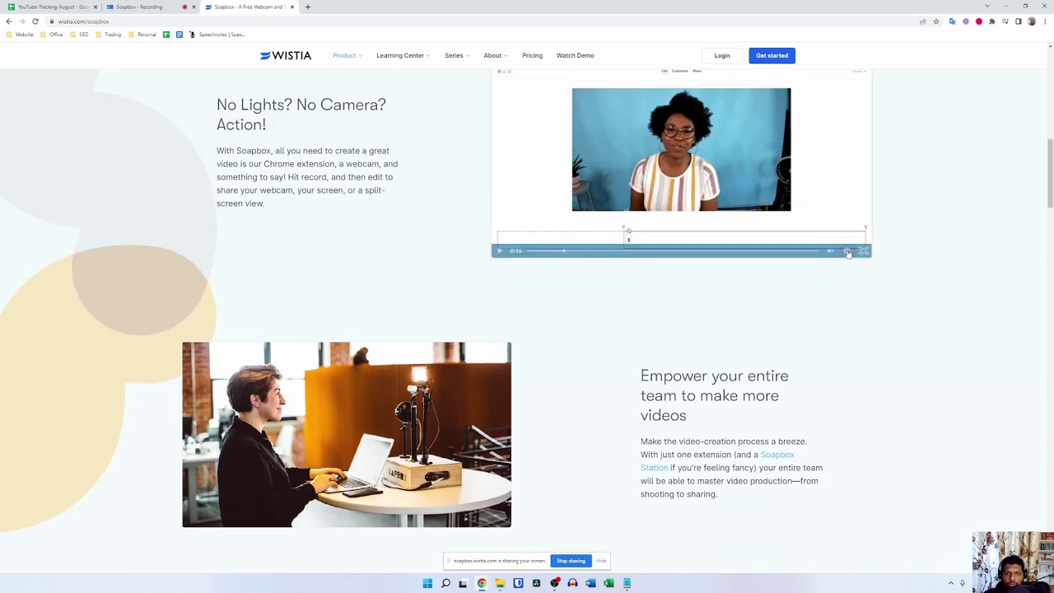
scroll(998, 163, "up", 8)
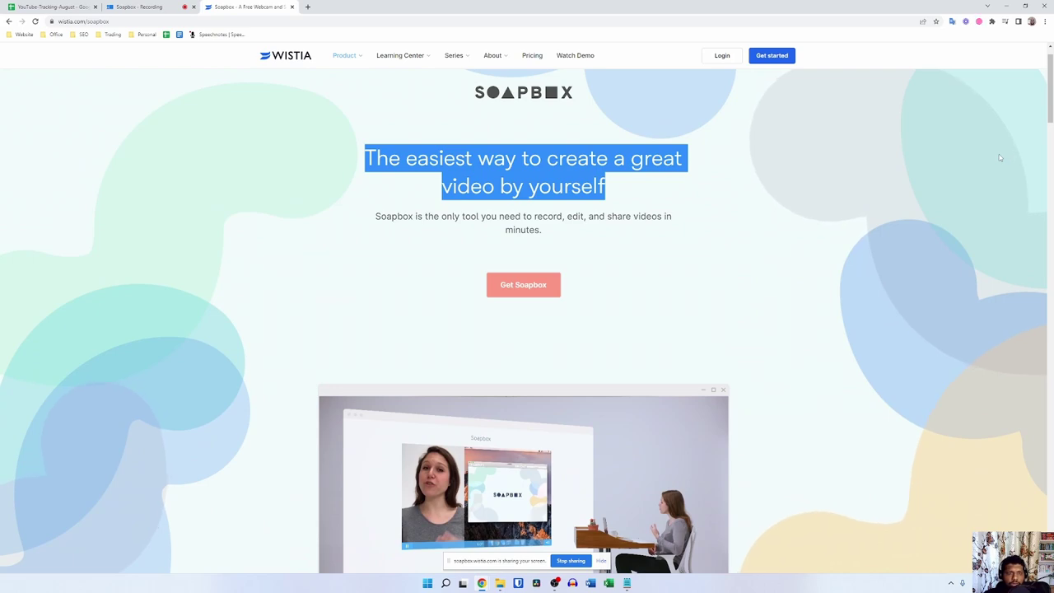
scroll(1011, 139, "down", 8)
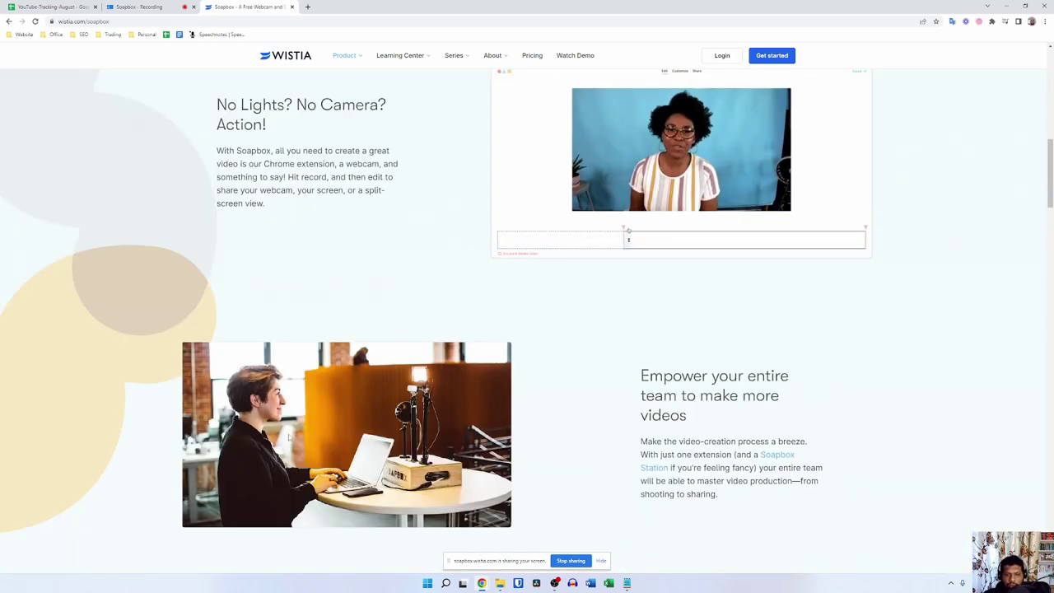
Step: Stop the recording, let it upload to the editor, and trim off the clip's later part
left_click(570, 560)
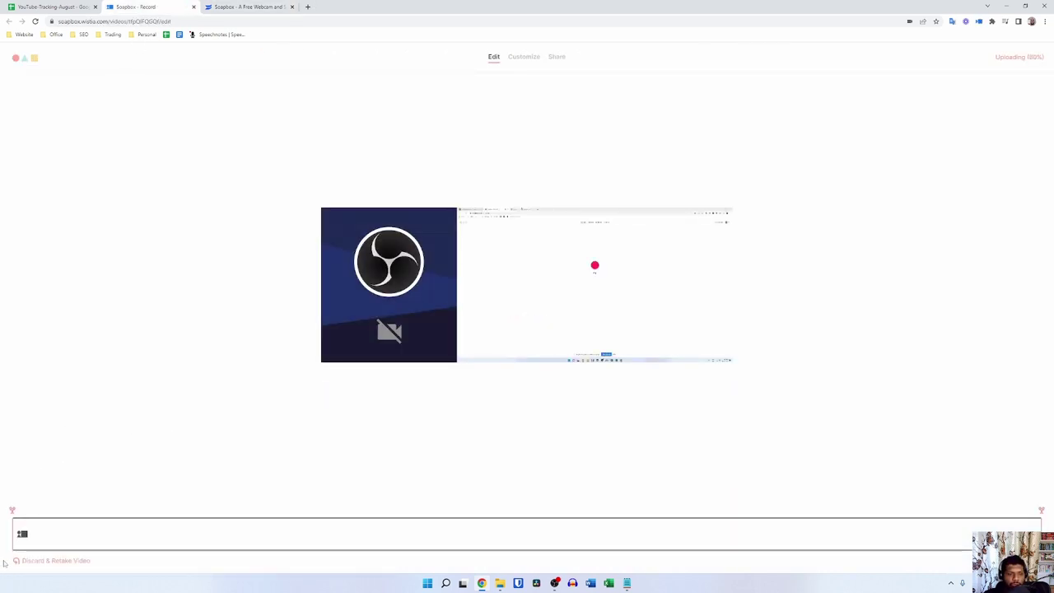
mouse_move(13, 537)
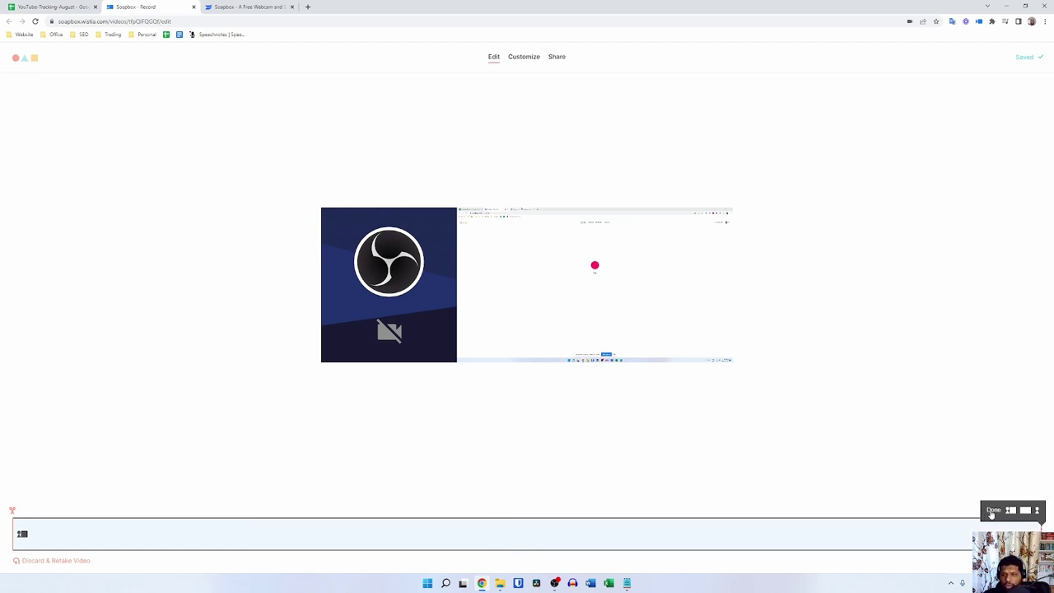
left_click(993, 511)
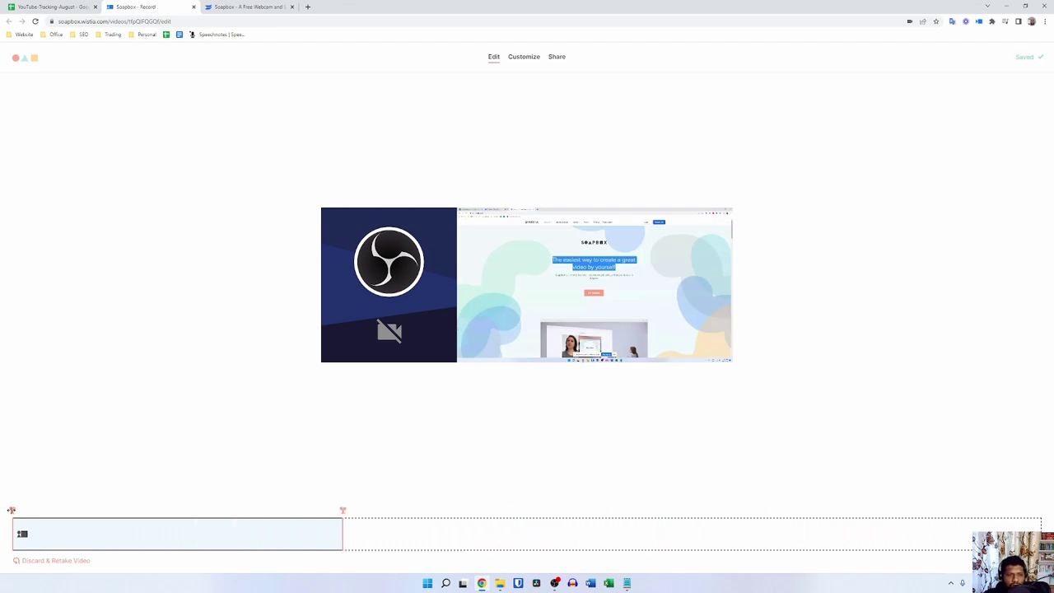
Step: Drag the left trim handle right to cut the clip's opening seconds
left_click_drag(11, 510, 162, 511)
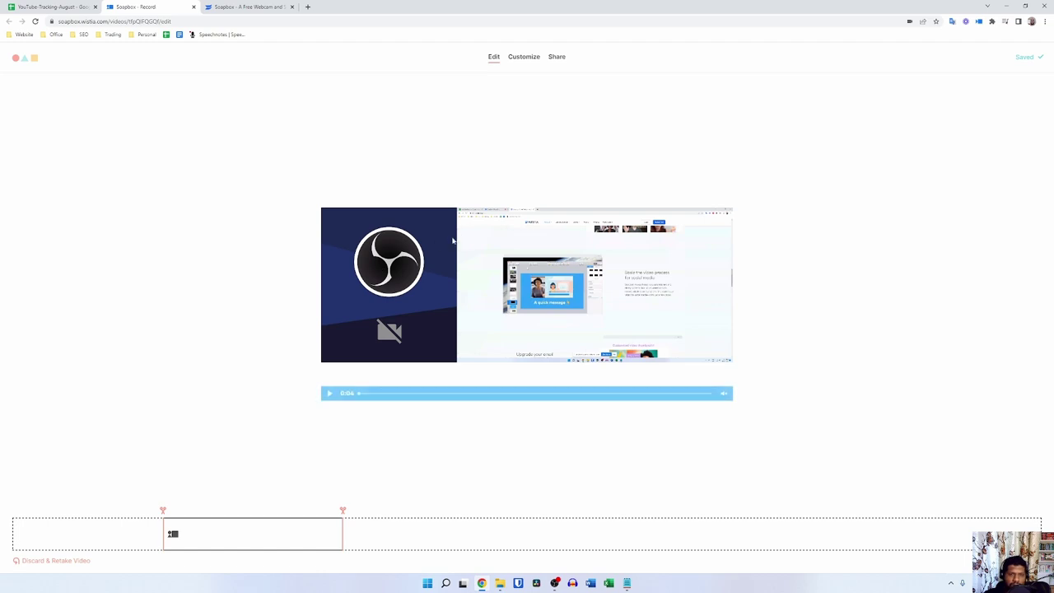
mouse_move(343, 273)
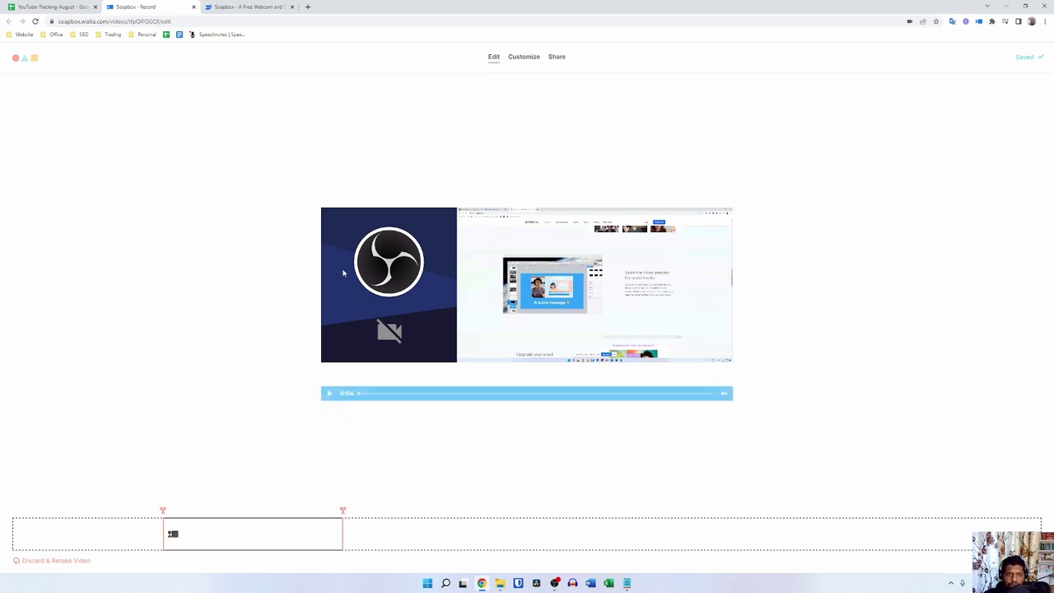